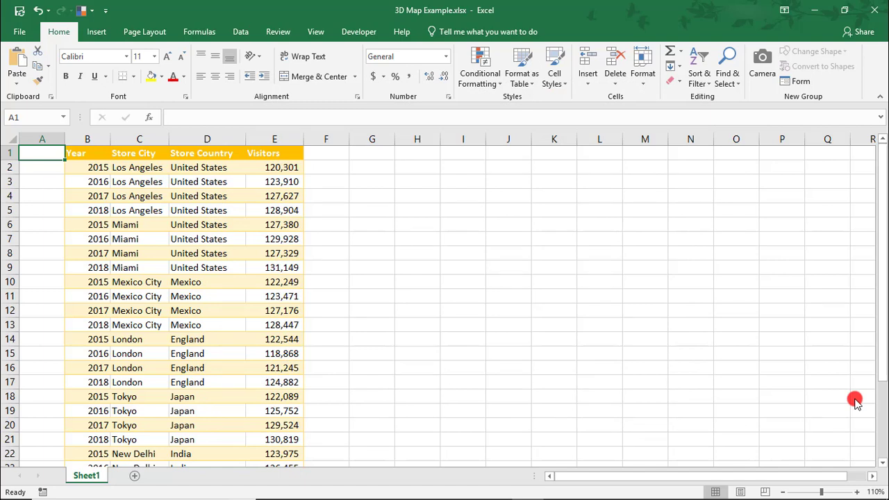
Check the full date behind the Year cells, then open the store table in 3D Maps
{"action": "left_click", "coordinate": [252, 299]}
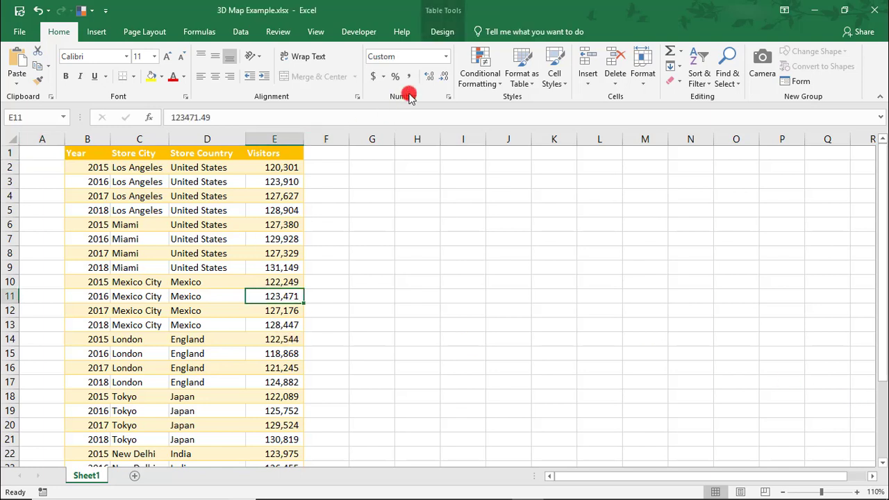
{"action": "left_click", "coordinate": [77, 170]}
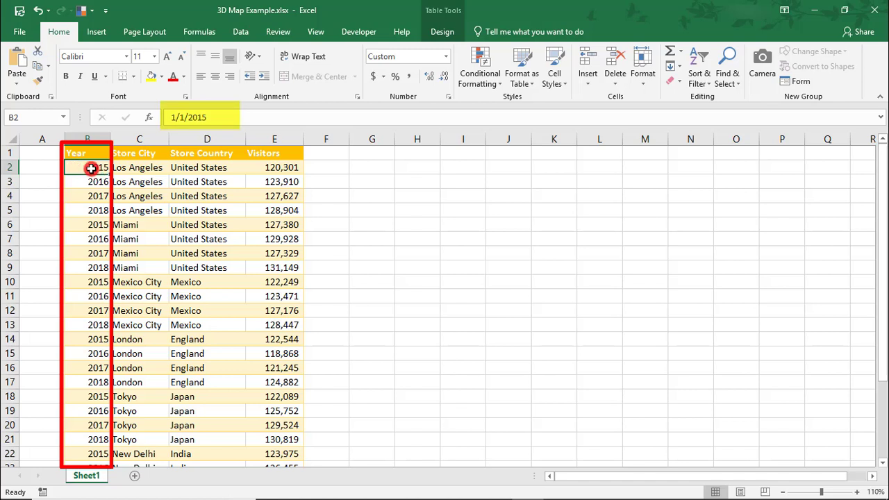
{"action": "double_click", "coordinate": [90, 167]}
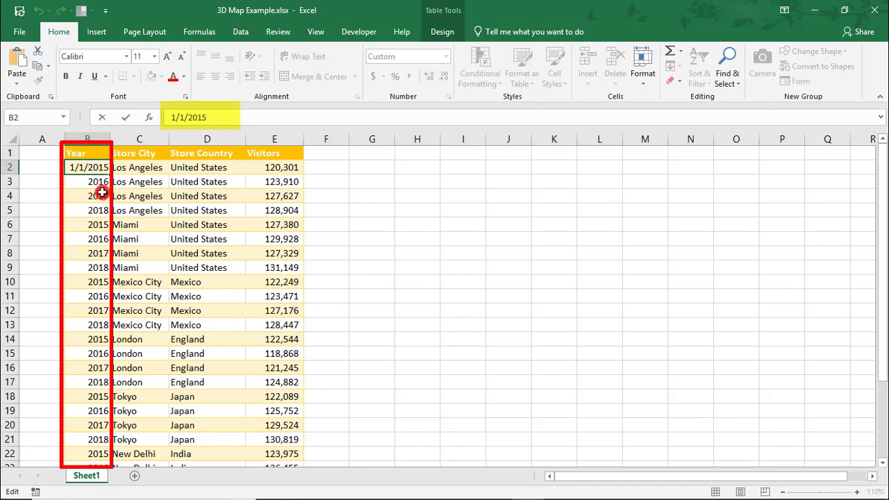
{"action": "left_click", "coordinate": [99, 240]}
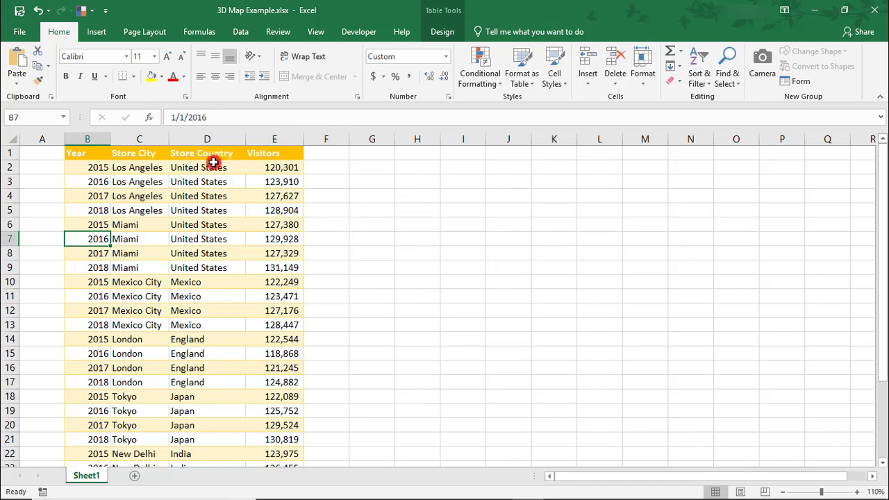
{"action": "left_click", "coordinate": [97, 32]}
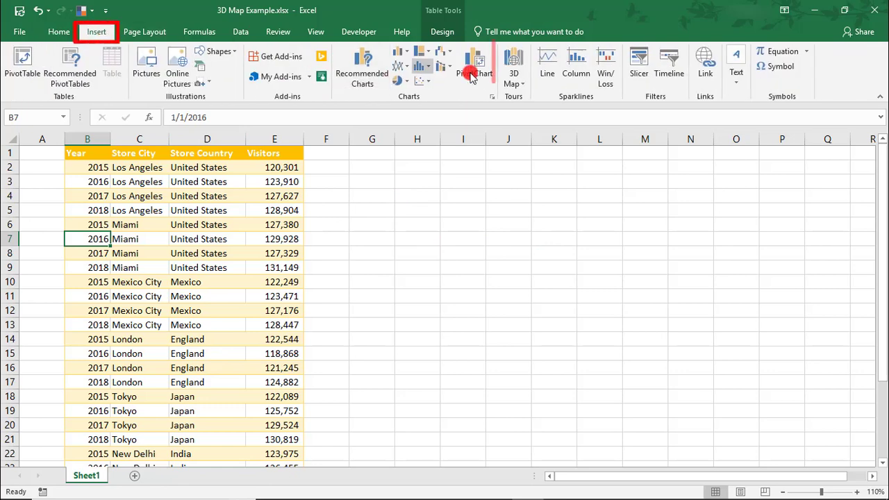
{"action": "left_click", "coordinate": [525, 65]}
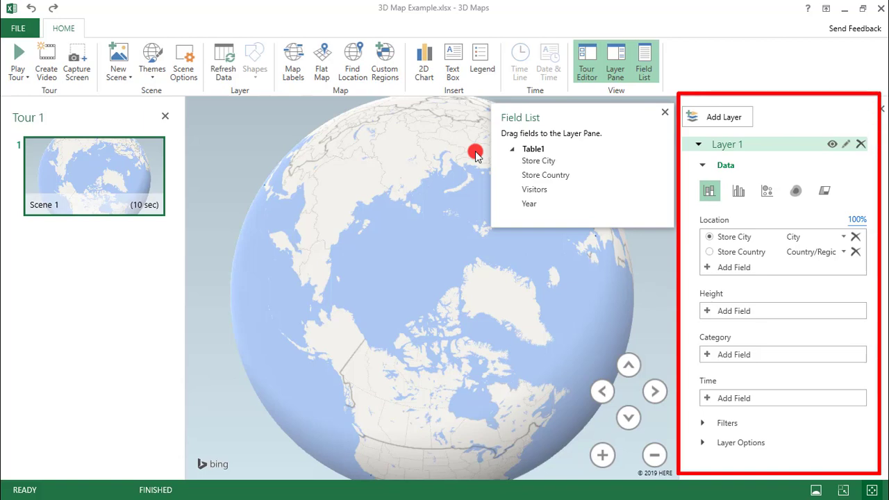
Close the Field List panel, leaving Layer 1 mapped by Store City and Store Country
{"action": "left_click", "coordinate": [665, 112]}
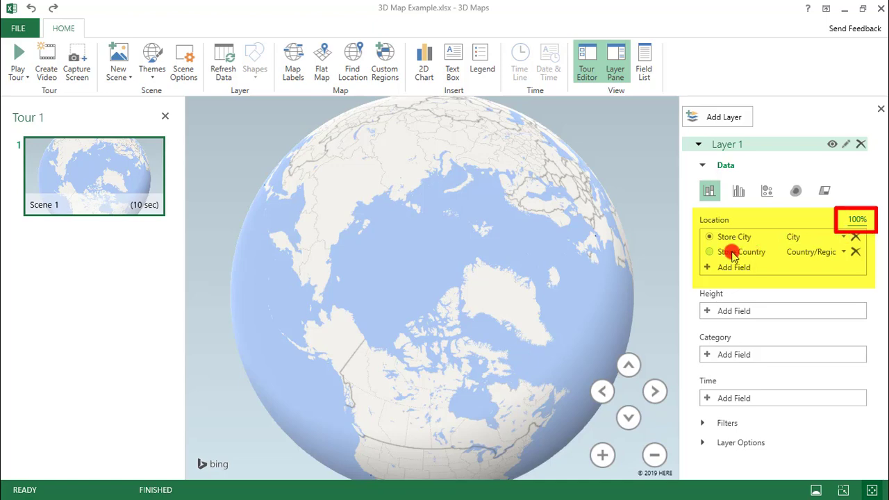
Locate Layer 1 by Store Country and review the 85% mapping confidence with England unresolved
{"action": "left_click", "coordinate": [709, 252]}
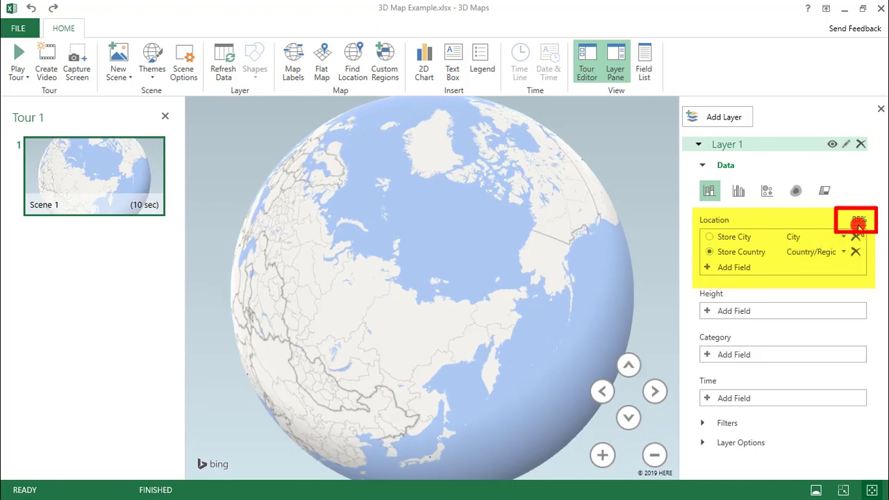
{"action": "left_click", "coordinate": [859, 221]}
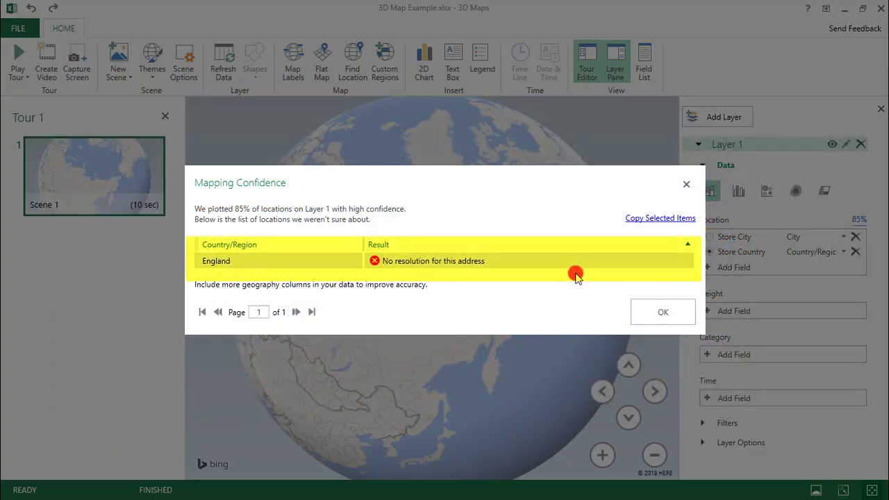
{"action": "left_click", "coordinate": [686, 184]}
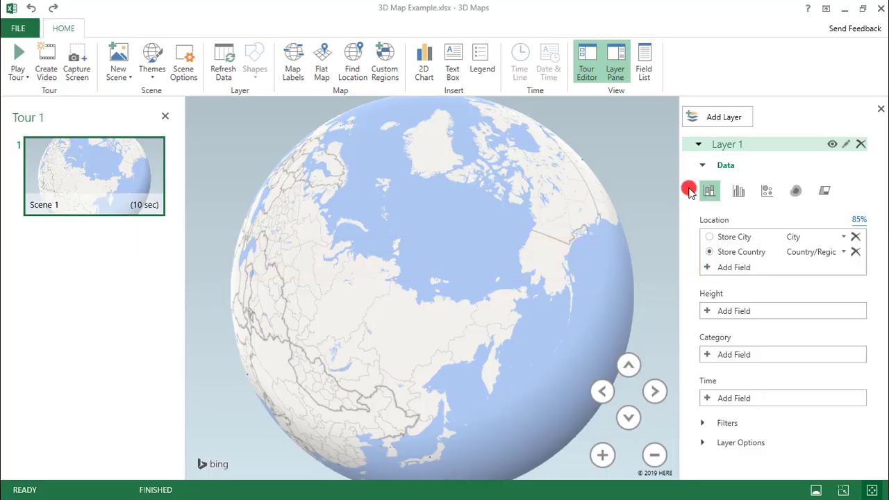
{"action": "left_click", "coordinate": [876, 10]}
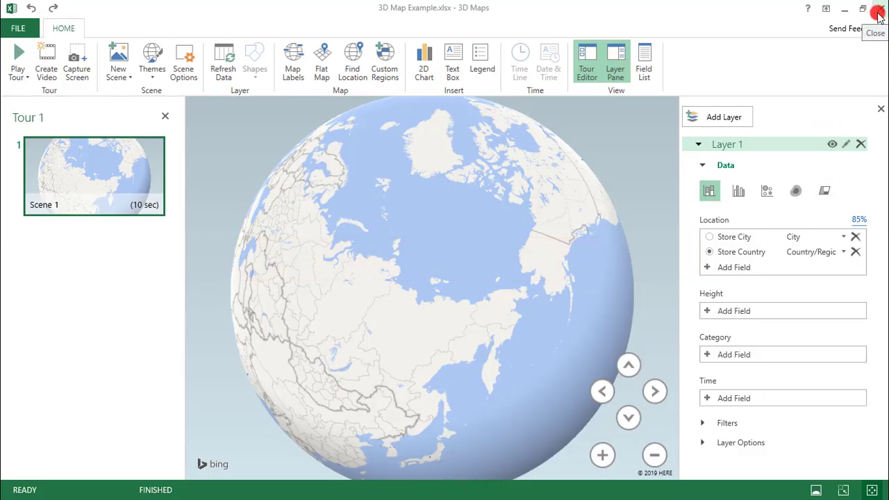
Close 3D Maps and move the 3D Maps Tours note into columns H–L
{"action": "left_click", "coordinate": [877, 13]}
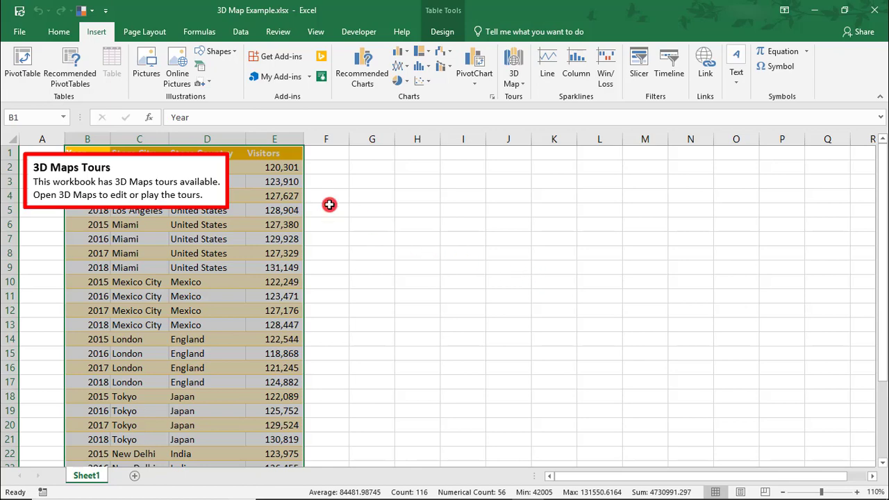
{"action": "left_click", "coordinate": [191, 168]}
{"action": "mouse_move", "coordinate": [191, 168]}
{"action": "left_mouse_down"}
{"action": "mouse_move", "coordinate": [188, 161]}
{"action": "mouse_move", "coordinate": [591, 182]}
{"action": "left_mouse_up"}
{"action": "left_click", "coordinate": [432, 300]}
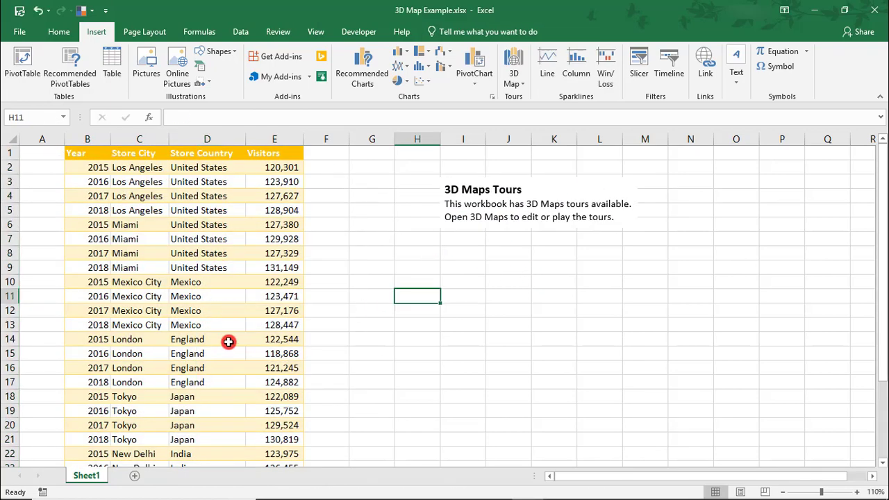
Replace England with United Kingdom in D14 and copy it down to D15:D17
{"action": "left_click", "coordinate": [227, 340]}
{"action": "type", "text": "United"}
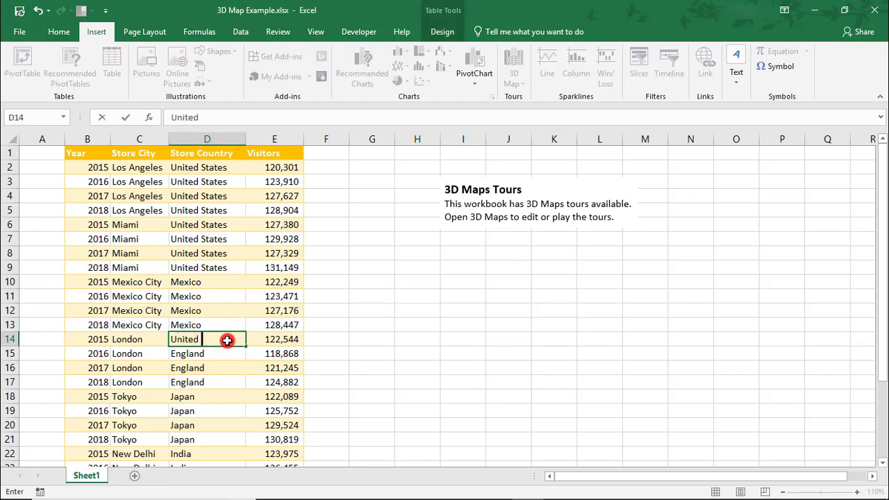
{"action": "type", "text": " Kingdom"}
{"action": "key", "text": "Return"}
{"action": "key", "text": "Up"}
{"action": "key", "text": "shift+Down"}
{"action": "key", "text": "shift+Down"}
{"action": "key", "text": "shift+Down"}
{"action": "key", "text": "ctrl+c"}
{"action": "key", "text": "Return"}
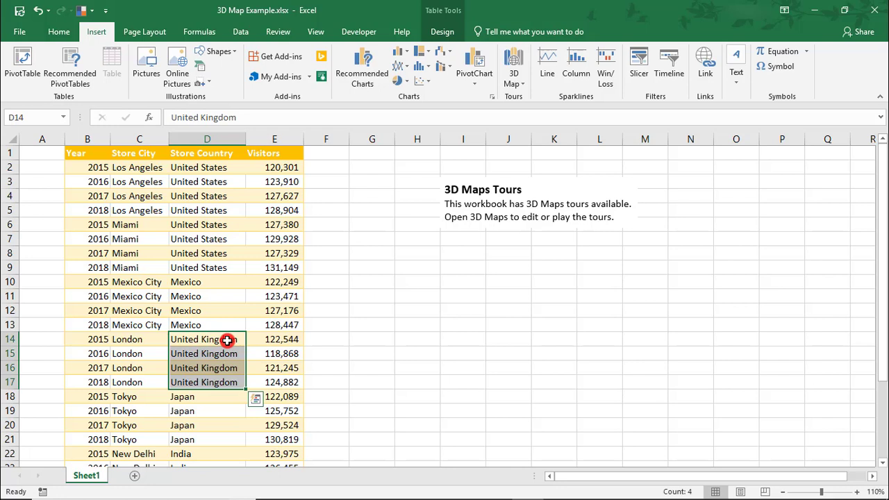
{"action": "left_click", "coordinate": [227, 340]}
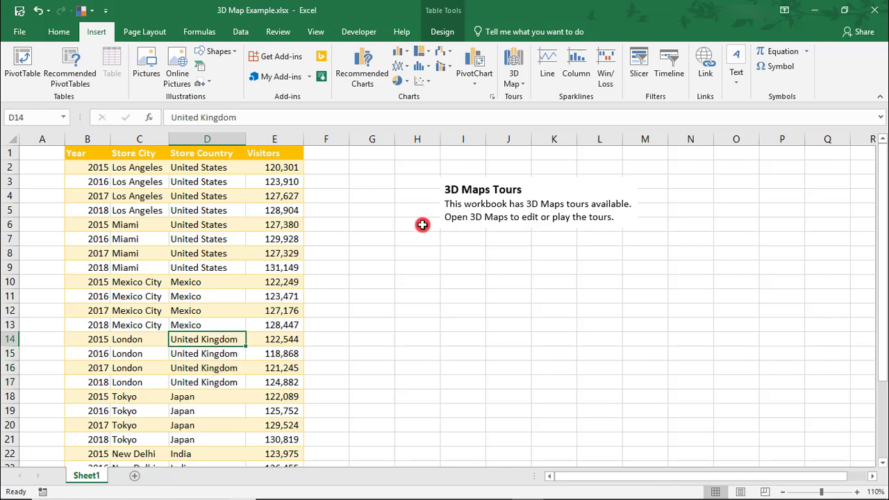
{"action": "left_click", "coordinate": [499, 218]}
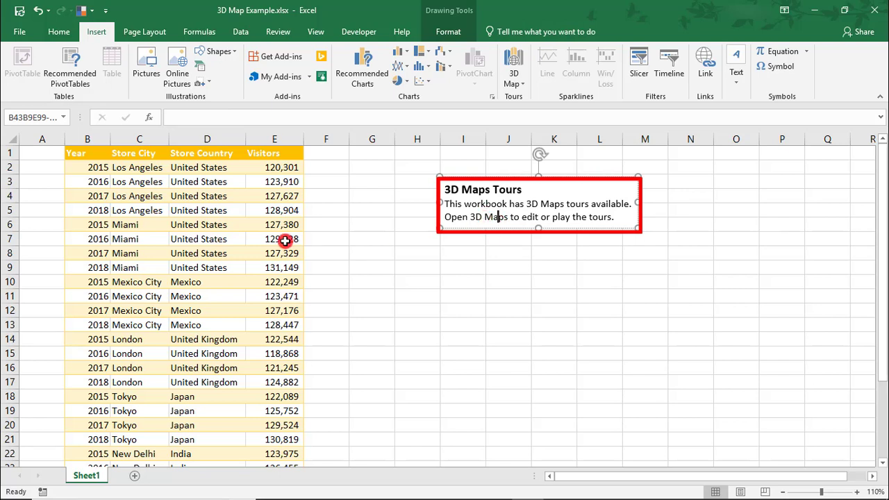
{"action": "left_click", "coordinate": [285, 241]}
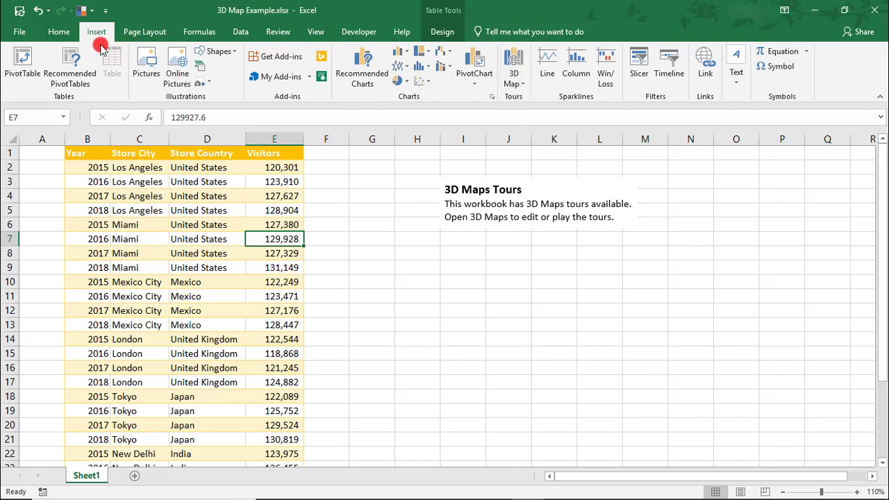
Launch 3D Maps again from Insert and open the existing Tour 1
{"action": "left_click", "coordinate": [514, 61]}
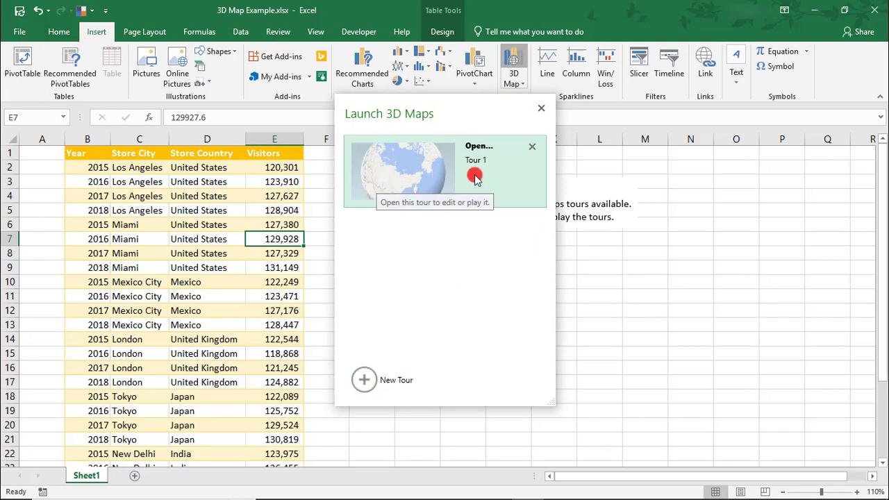
{"action": "left_click", "coordinate": [419, 177]}
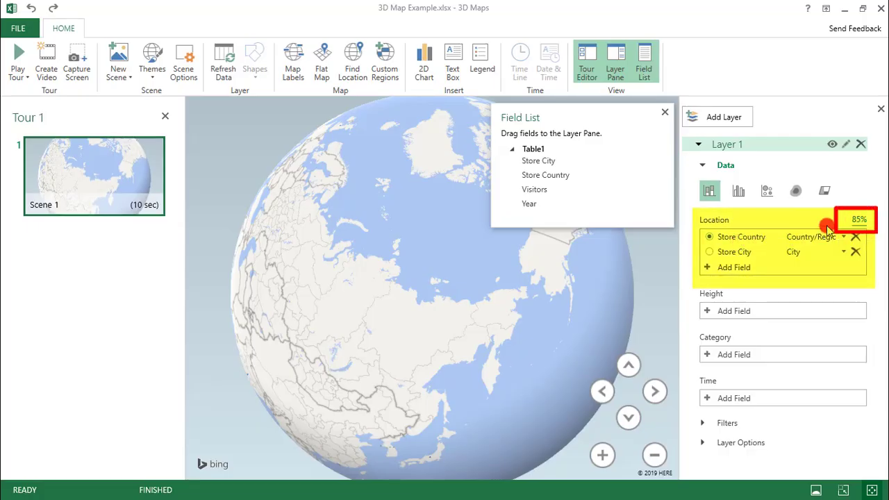
Refresh the data, close the field list, and locate stores by Store City again
{"action": "left_click", "coordinate": [232, 63]}
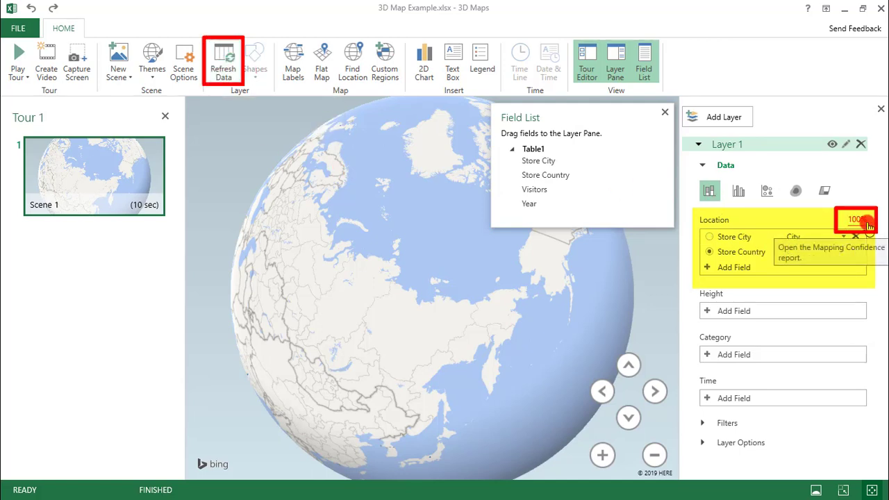
{"action": "left_click", "coordinate": [665, 113]}
{"action": "left_click", "coordinate": [709, 237]}
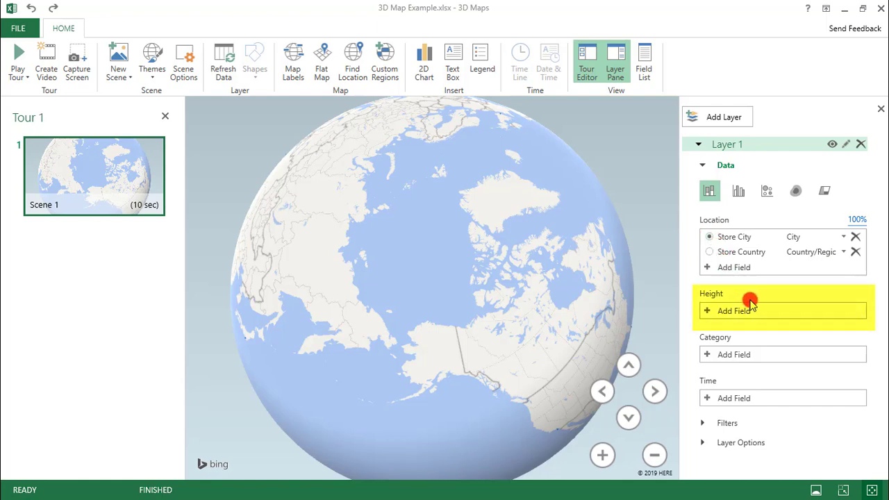
Use Visitors (Sum) for column height and delete the Layer 1 legend
{"action": "left_click", "coordinate": [708, 311]}
{"action": "left_click", "coordinate": [726, 372]}
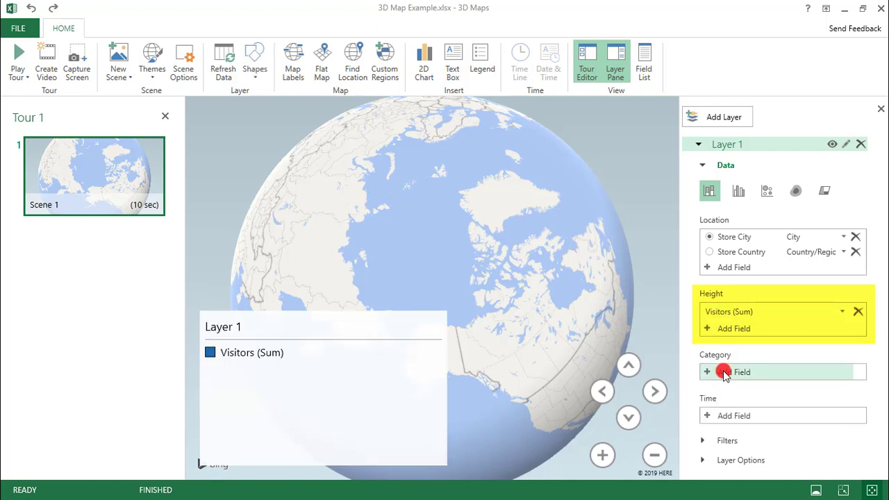
{"action": "left_click", "coordinate": [384, 368]}
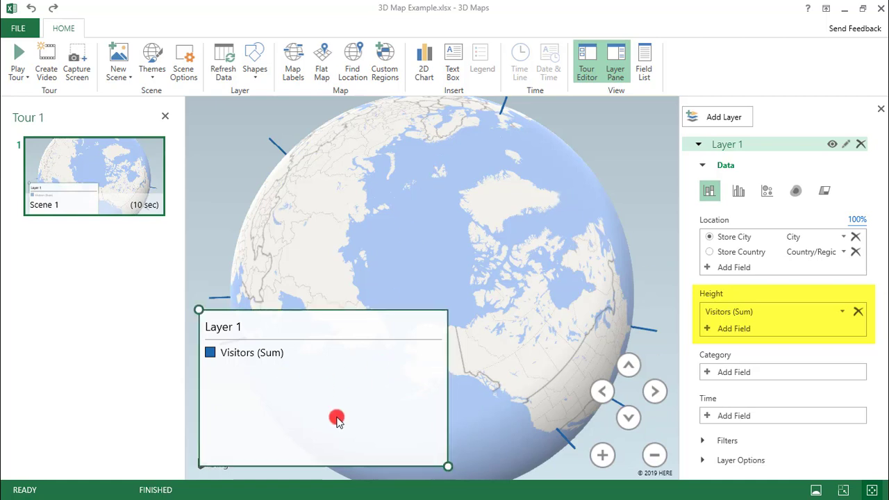
{"action": "key", "text": "Delete"}
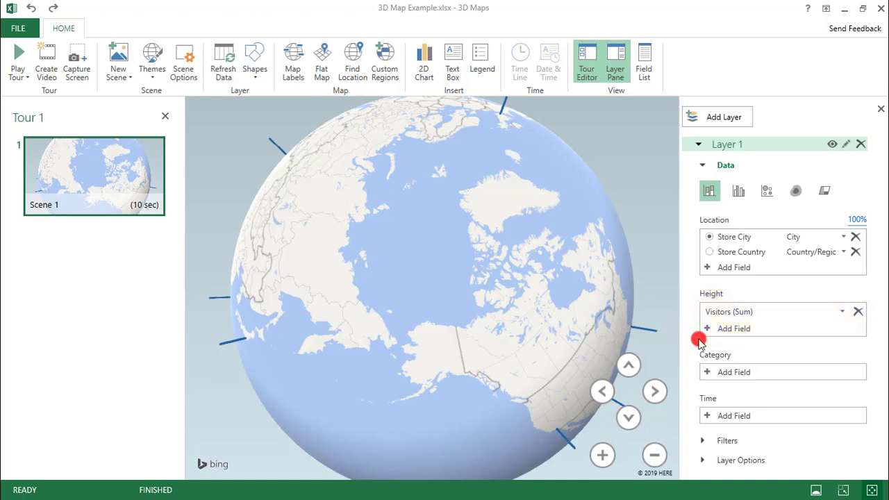
{"action": "left_click", "coordinate": [707, 372]}
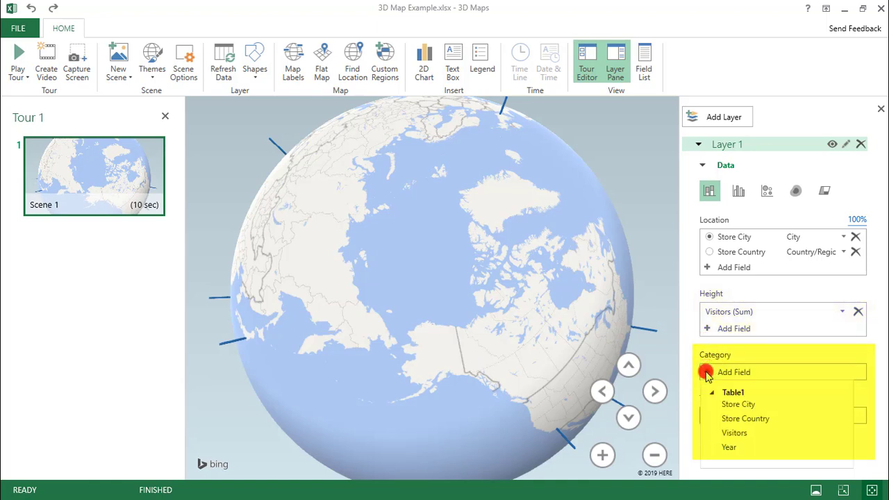
{"action": "left_click", "coordinate": [773, 448]}
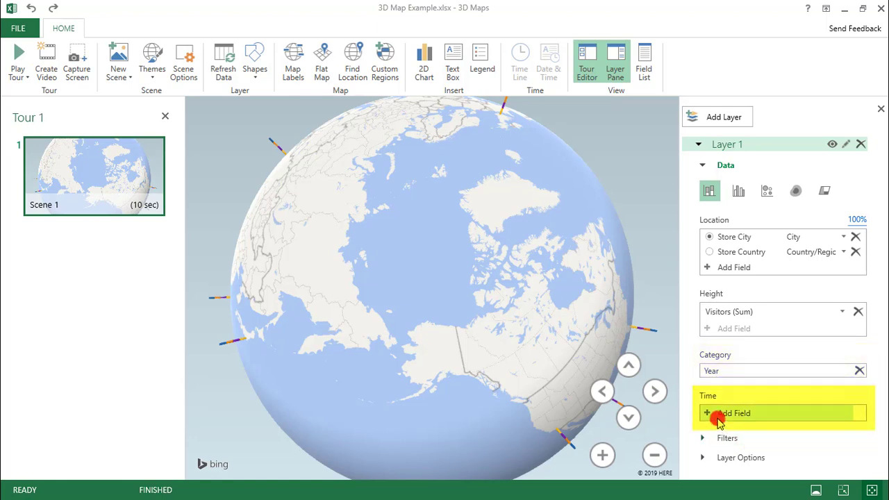
Add Year as Layer 1's Time field and play the animation to 1/1/2018
{"action": "left_click", "coordinate": [710, 414]}
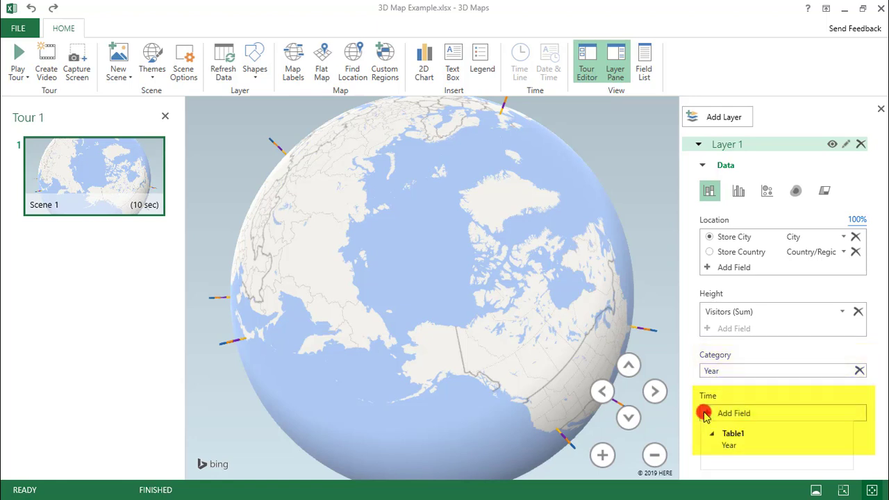
{"action": "left_click", "coordinate": [729, 448]}
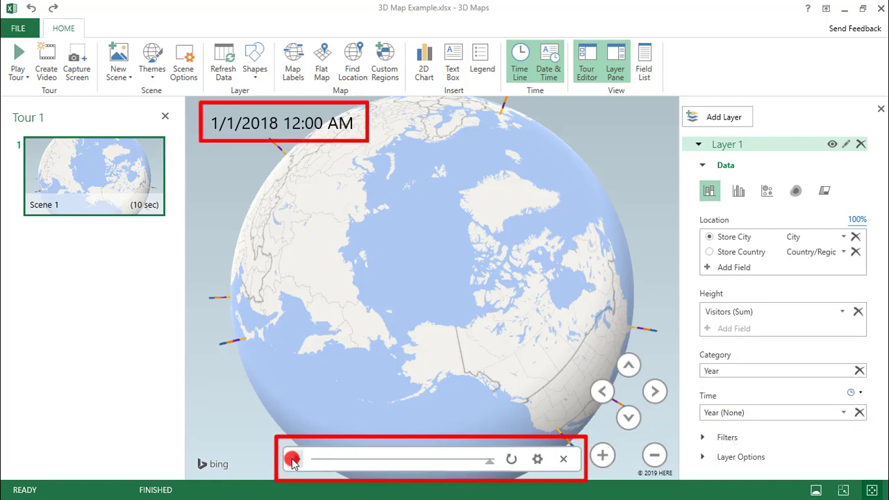
{"action": "left_click", "coordinate": [295, 459]}
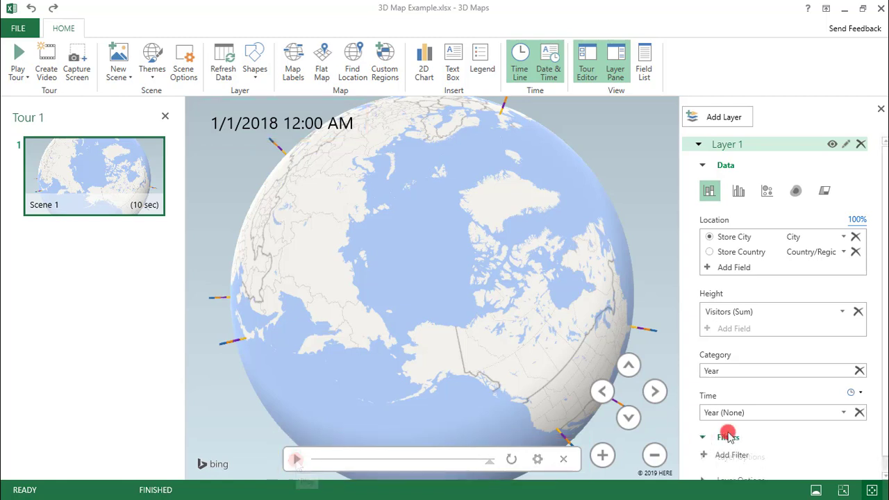
Browse Filters without adding one, then expand Layer Options showing height, thickness and opacity
{"action": "left_click", "coordinate": [776, 436]}
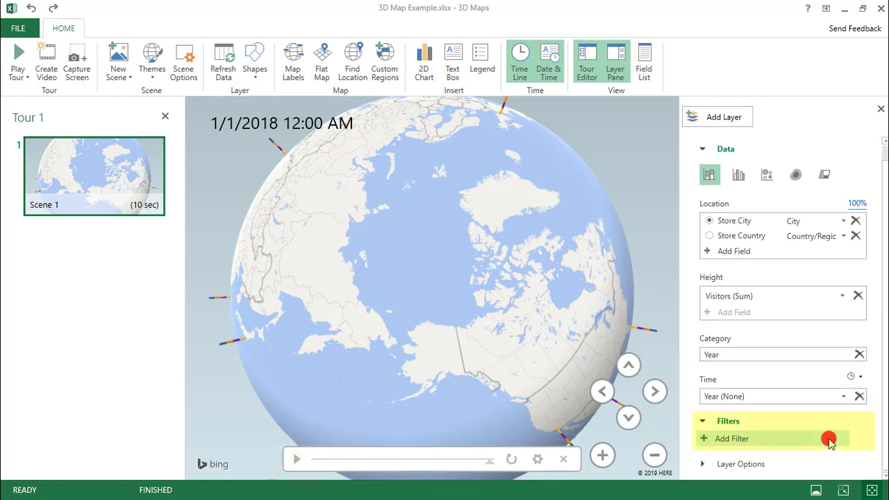
{"action": "left_click", "coordinate": [710, 443]}
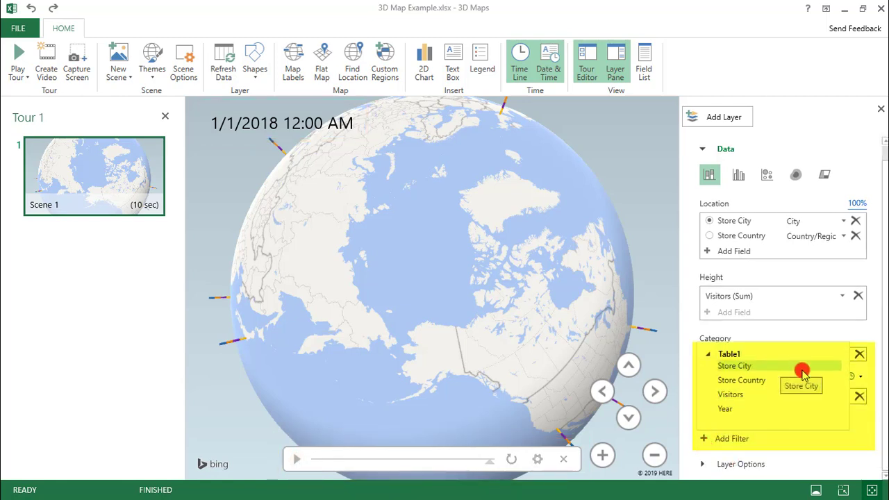
{"action": "left_click_drag", "start_coordinate": [705, 358], "coordinate": [704, 356]}
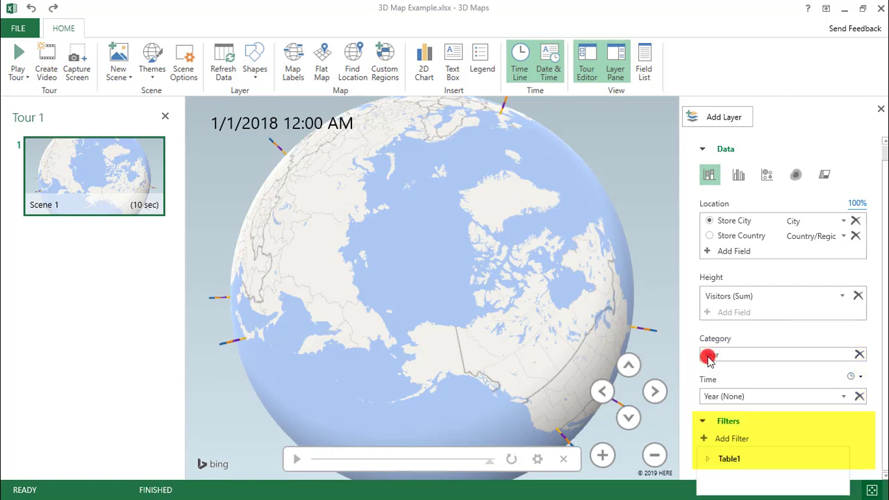
{"action": "left_click", "coordinate": [701, 420]}
{"action": "left_click", "coordinate": [702, 456]}
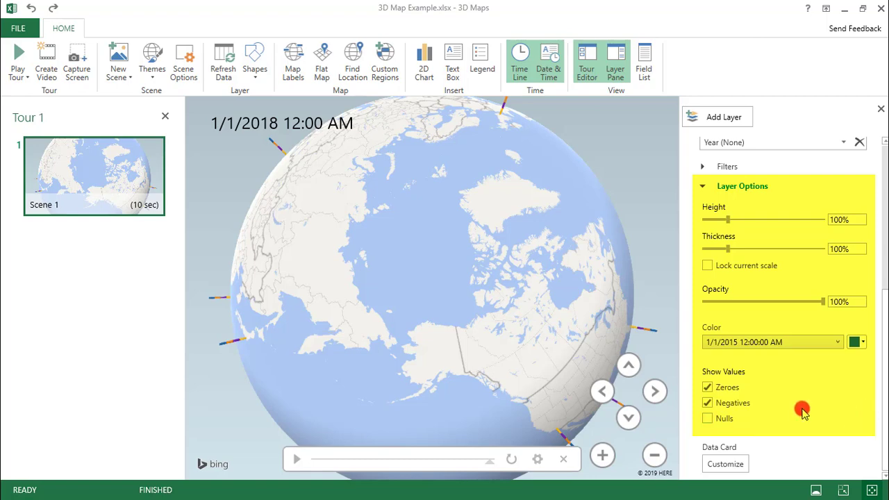
{"action": "left_click", "coordinate": [728, 470]}
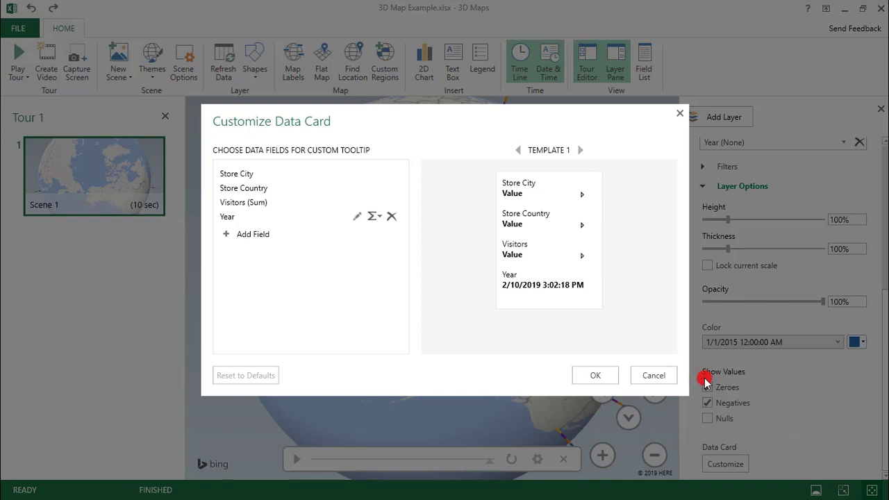
{"action": "left_click", "coordinate": [579, 150]}
{"action": "left_click", "coordinate": [579, 150]}
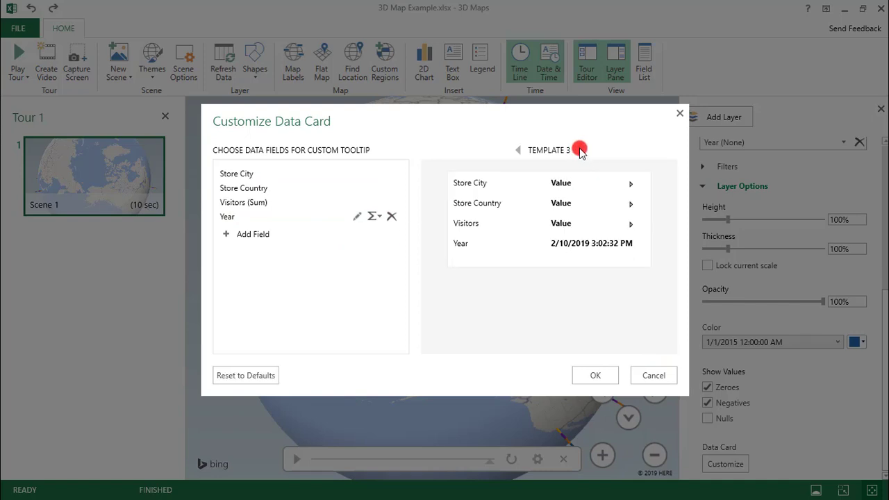
{"action": "left_click", "coordinate": [580, 150]}
{"action": "left_click", "coordinate": [579, 150]}
{"action": "left_click", "coordinate": [680, 113]}
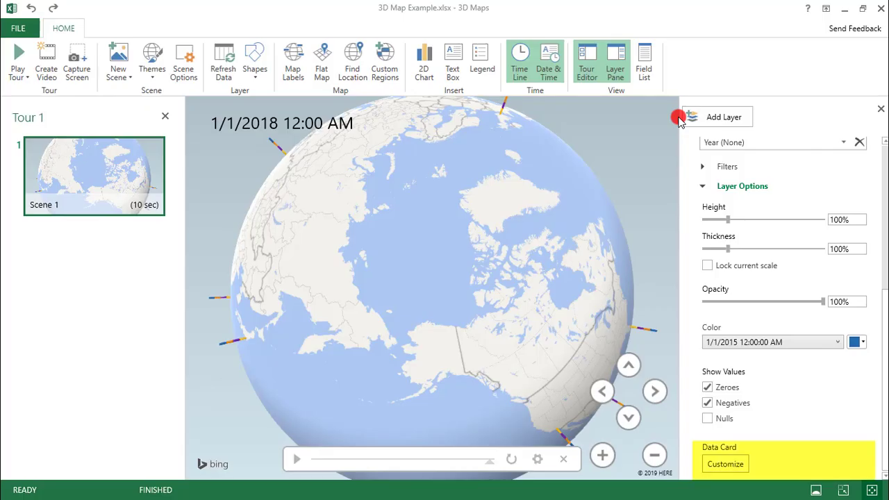
{"action": "scroll", "coordinate": [803, 347], "scroll_direction": "up", "scroll_amount": 2}
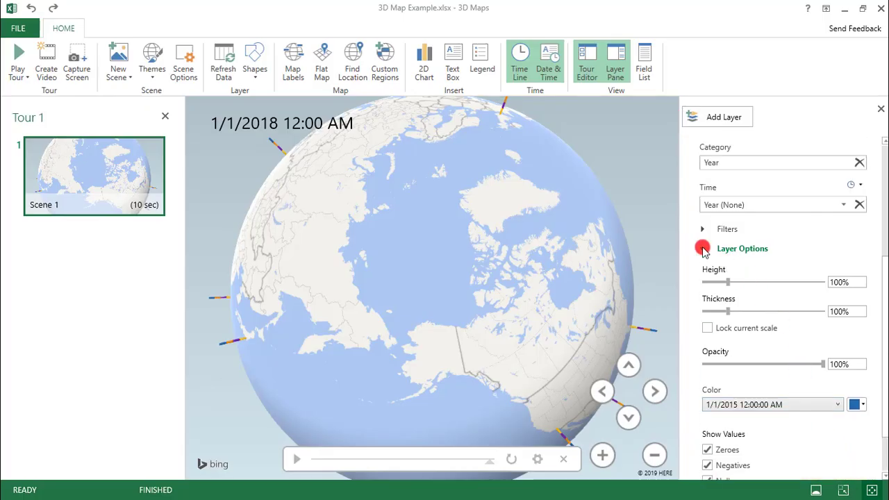
Return to the layer data settings and try Clustered Column, Bubble and Heat Map views
{"action": "left_click", "coordinate": [703, 250]}
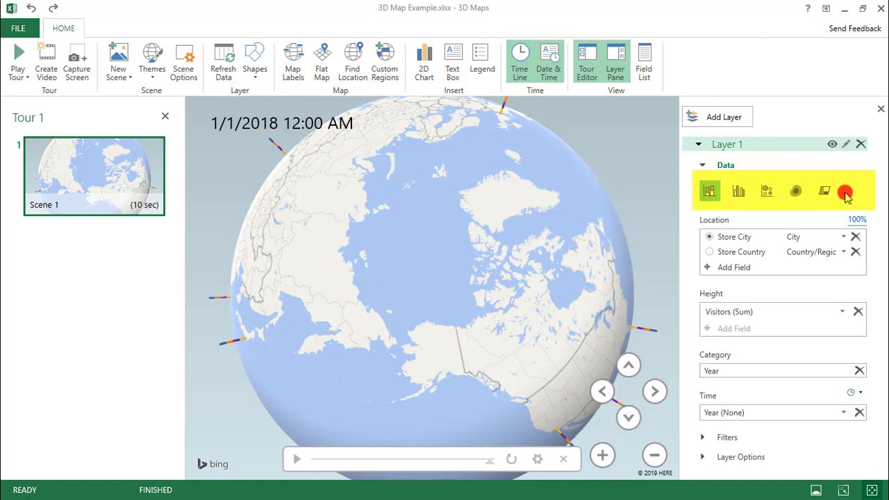
{"action": "left_click", "coordinate": [738, 193]}
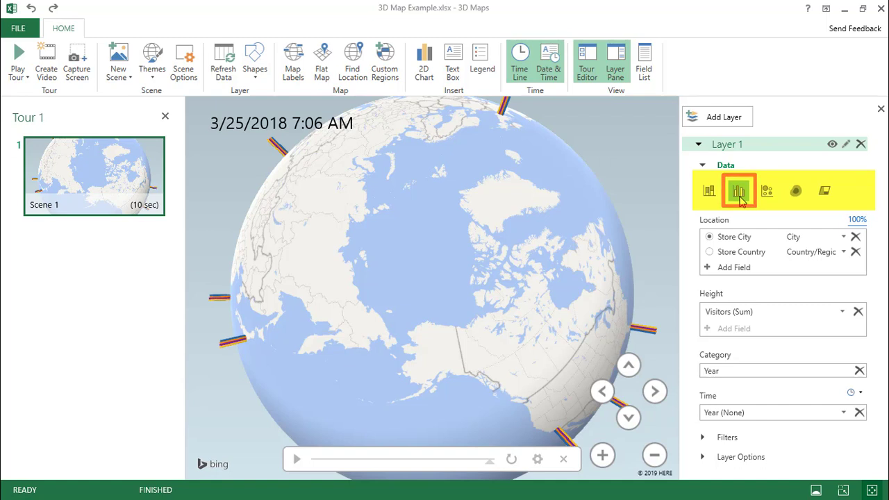
{"action": "left_click", "coordinate": [766, 194]}
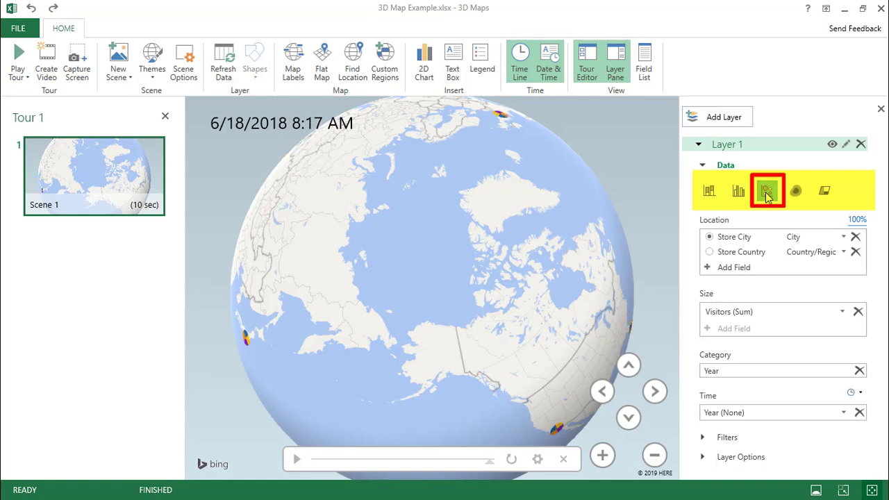
{"action": "left_click", "coordinate": [796, 190]}
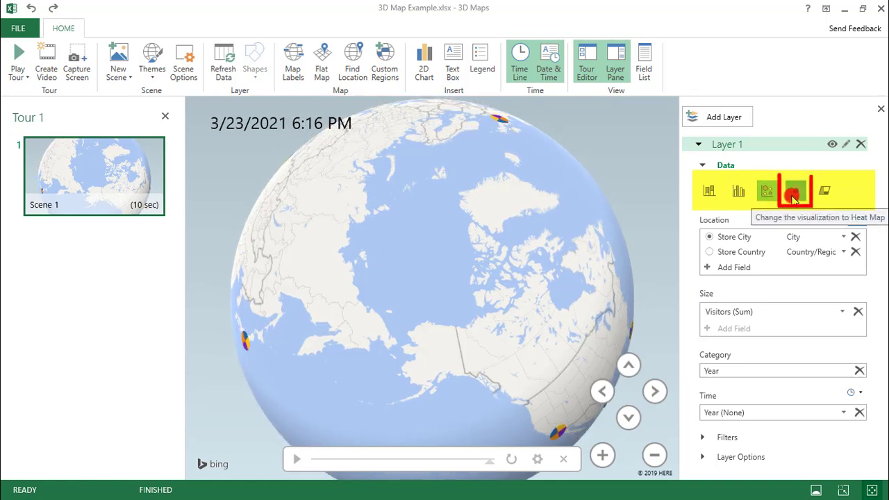
Switch Layer 1 to a filled Region map with the globe turned toward North America
{"action": "left_click_drag", "start_coordinate": [500, 389], "coordinate": [463, 298]}
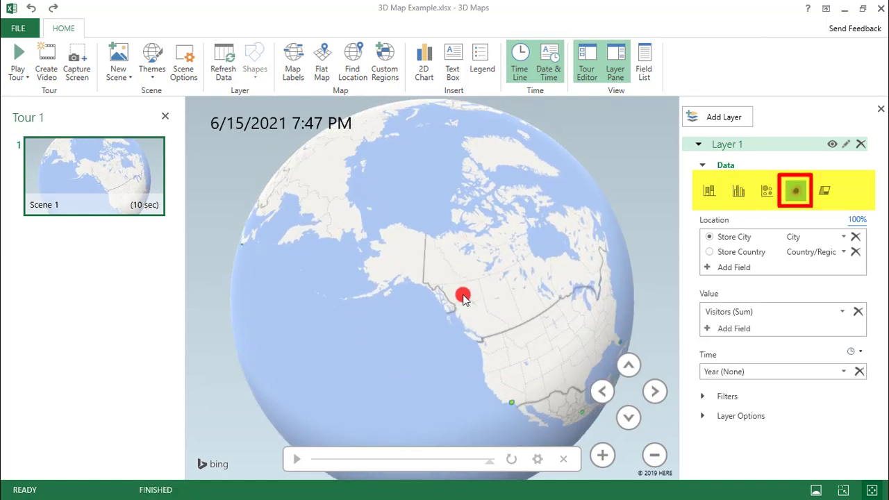
{"action": "scroll", "coordinate": [530, 373], "scroll_direction": "up", "scroll_amount": 5}
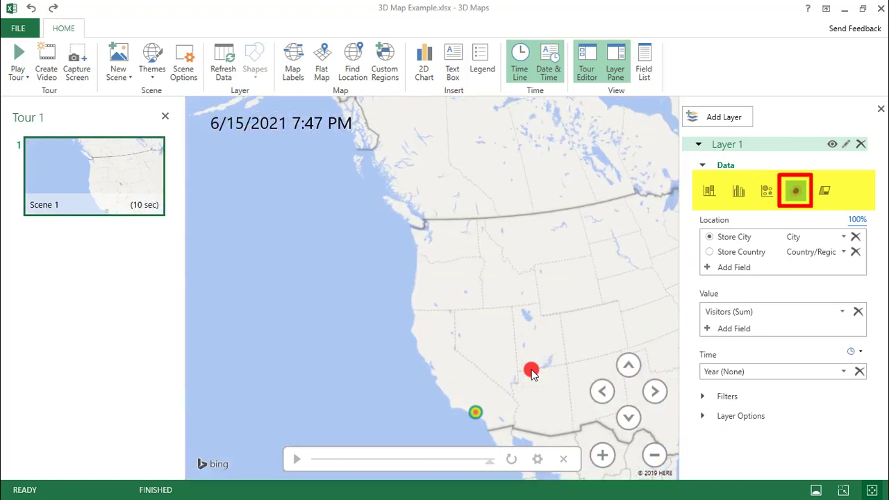
{"action": "left_click", "coordinate": [834, 191]}
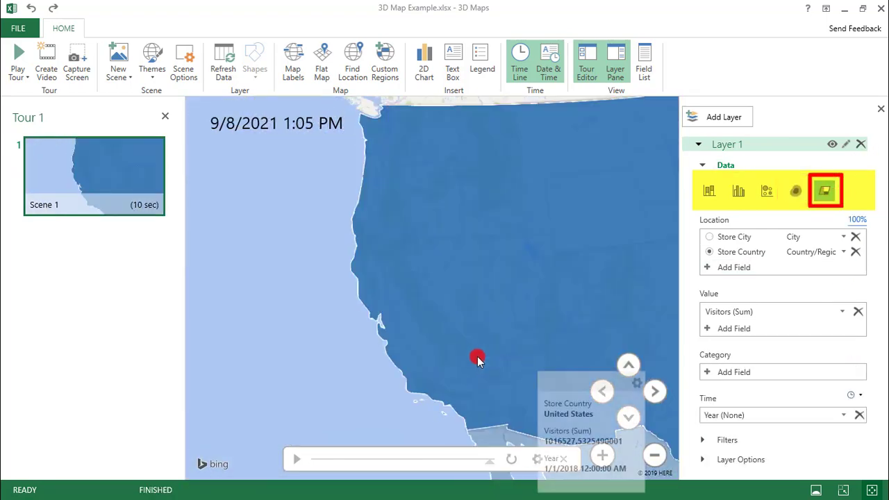
{"action": "scroll", "coordinate": [360, 330], "scroll_direction": "down", "scroll_amount": 5}
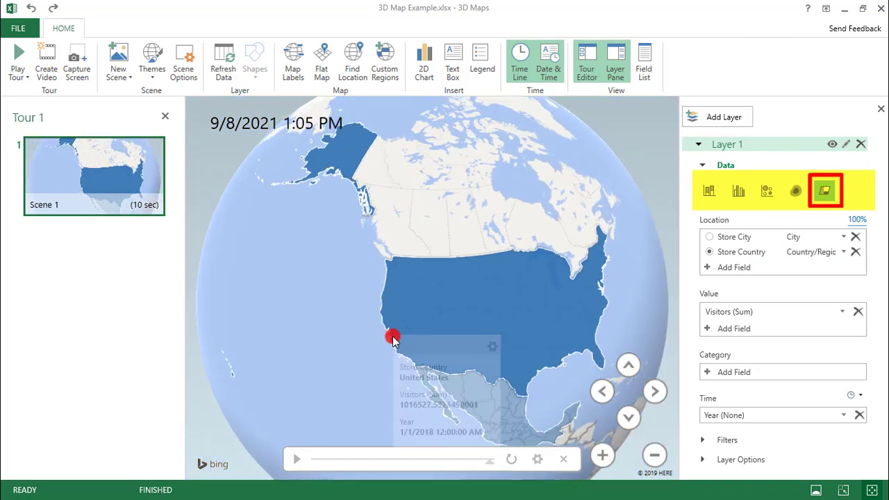
{"action": "scroll", "coordinate": [343, 333], "scroll_direction": "down", "scroll_amount": 2}
{"action": "left_click_drag", "start_coordinate": [345, 294], "coordinate": [407, 313]}
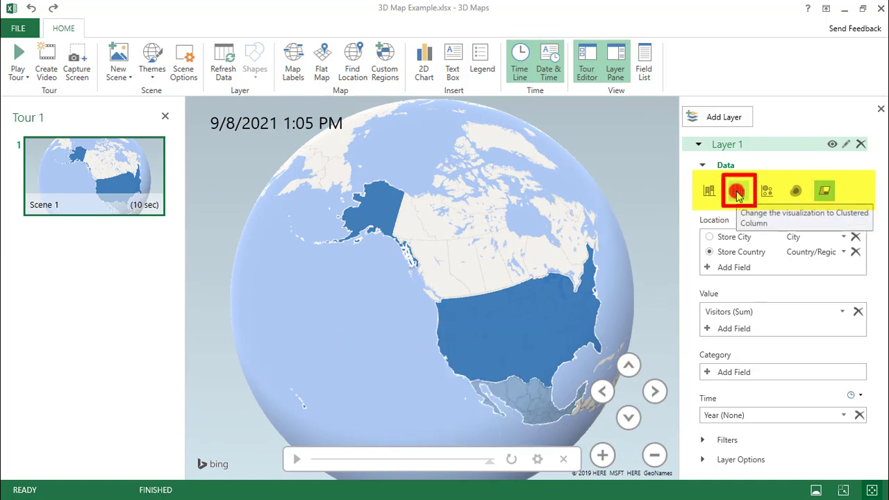
Show clustered columns categorized by Year, zoomed into the central United States
{"action": "left_click", "coordinate": [737, 191]}
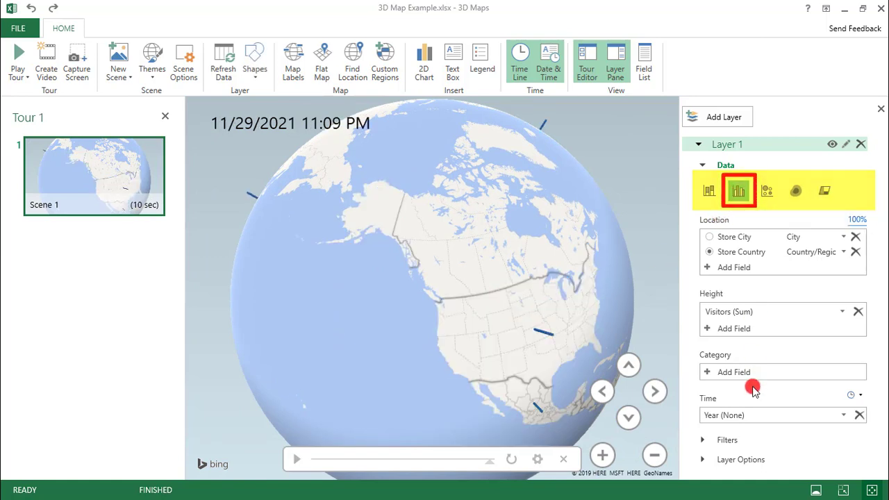
{"action": "left_click", "coordinate": [708, 373]}
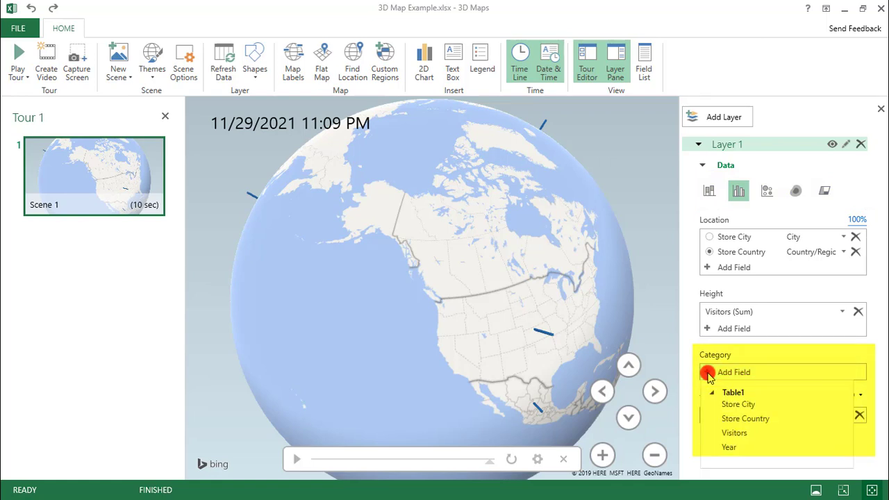
{"action": "left_click", "coordinate": [726, 449]}
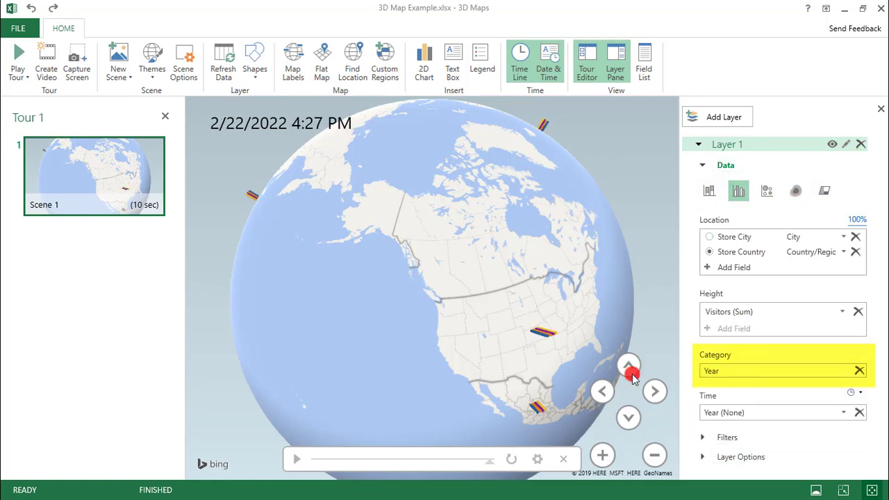
{"action": "left_click_drag", "start_coordinate": [621, 308], "coordinate": [588, 315]}
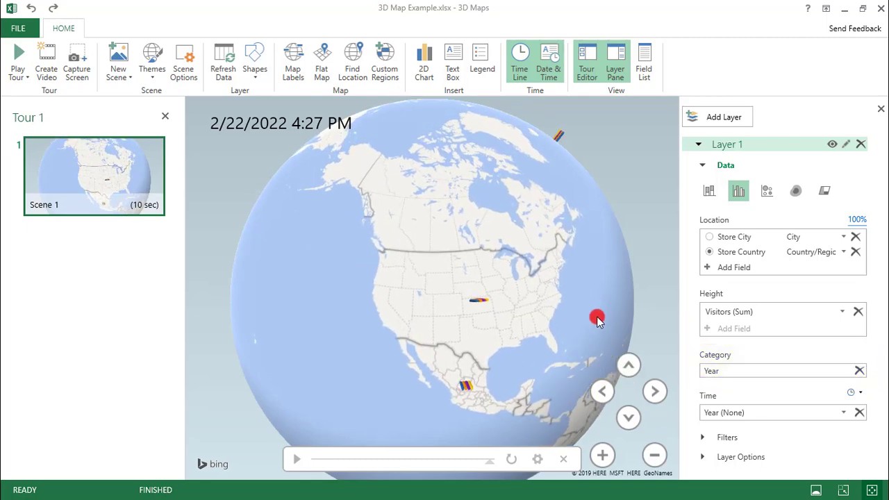
{"action": "scroll", "coordinate": [568, 316], "scroll_direction": "up", "scroll_amount": 3}
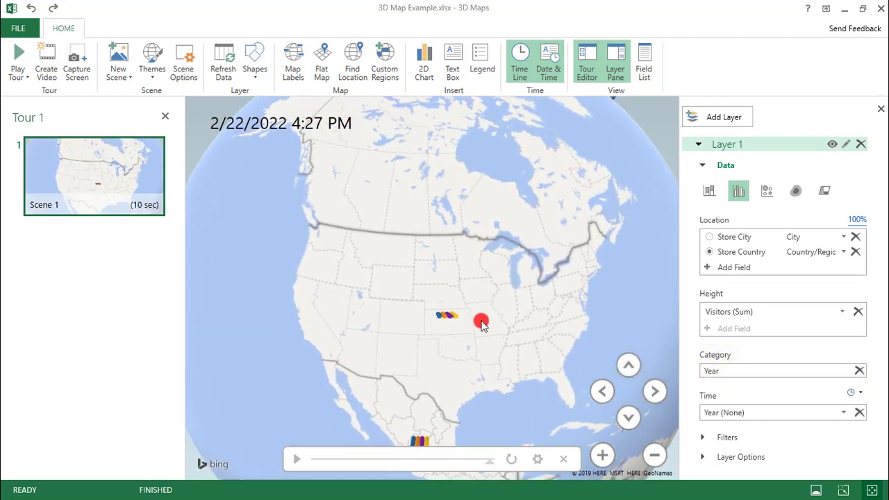
{"action": "scroll", "coordinate": [482, 325], "scroll_direction": "up", "scroll_amount": 5}
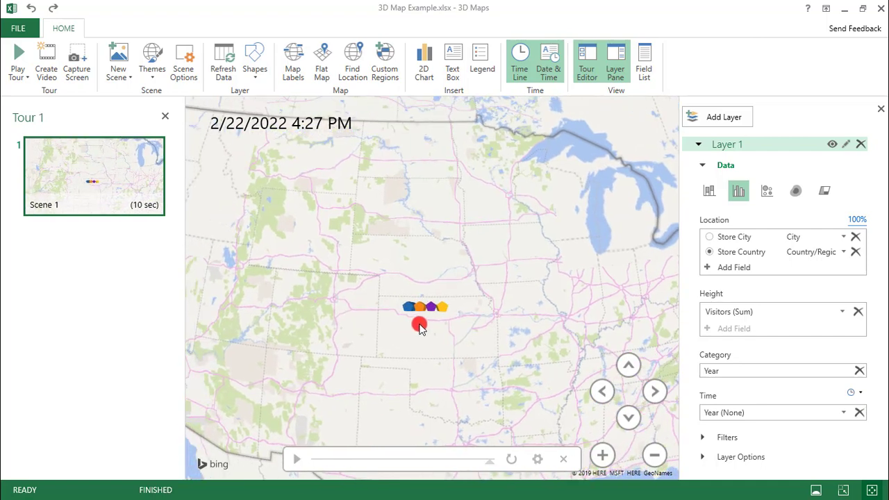
Switch the store markers to triangles, zoom out to the globe, and tilt it over North America
{"action": "left_click", "coordinate": [254, 64]}
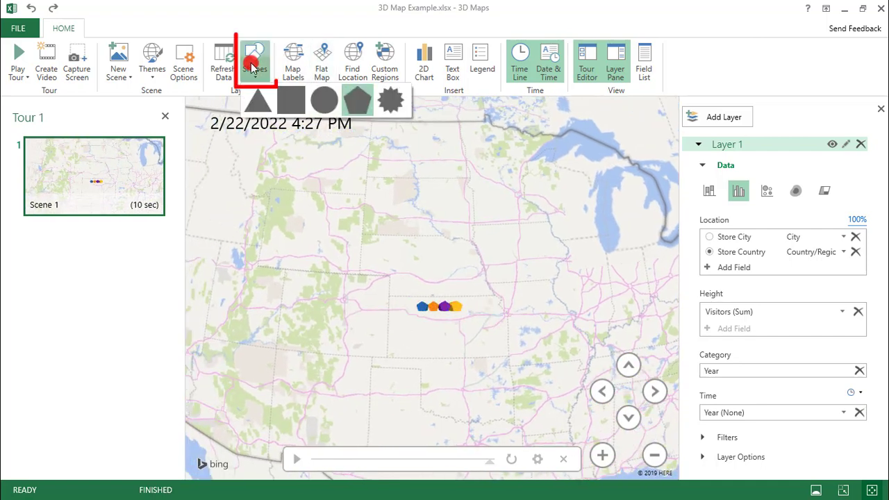
{"action": "left_click", "coordinate": [257, 105]}
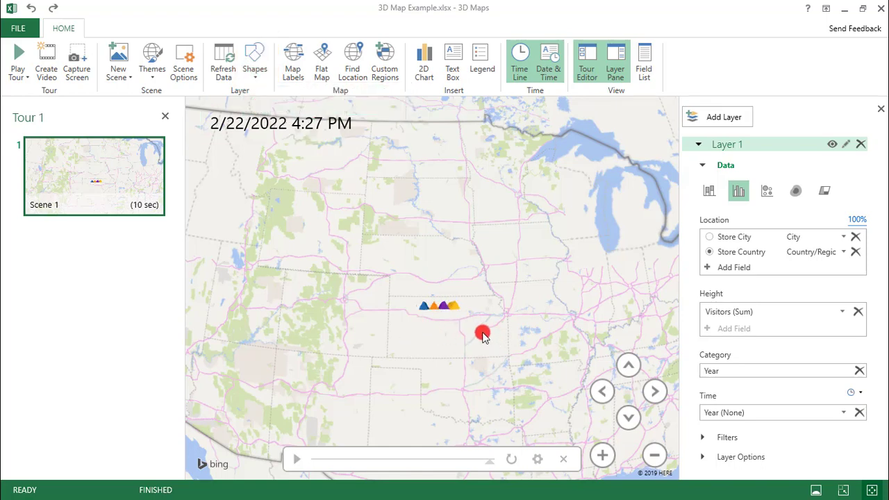
{"action": "scroll", "coordinate": [483, 333], "scroll_direction": "down", "scroll_amount": 5}
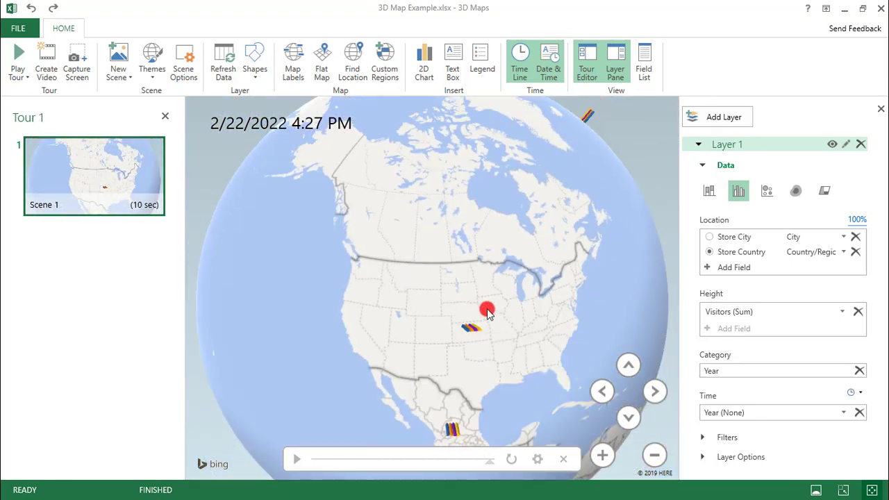
{"action": "scroll", "coordinate": [486, 312], "scroll_direction": "down", "scroll_amount": 2}
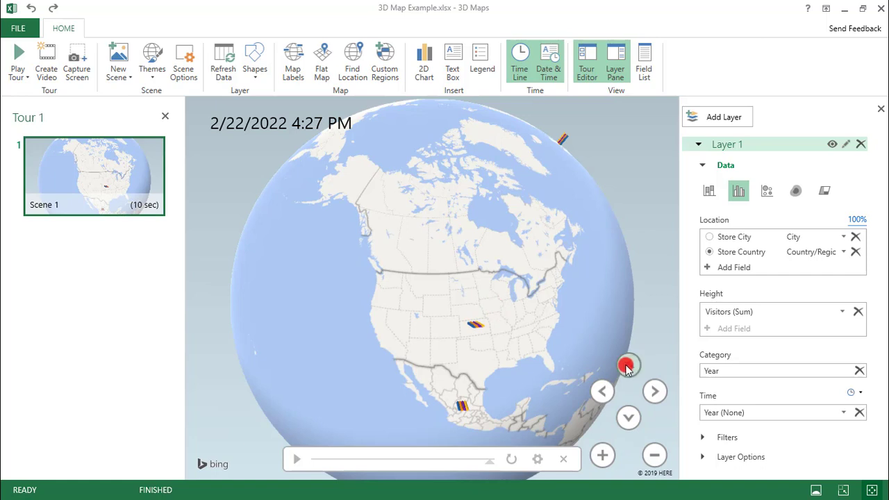
{"action": "left_click", "coordinate": [657, 457]}
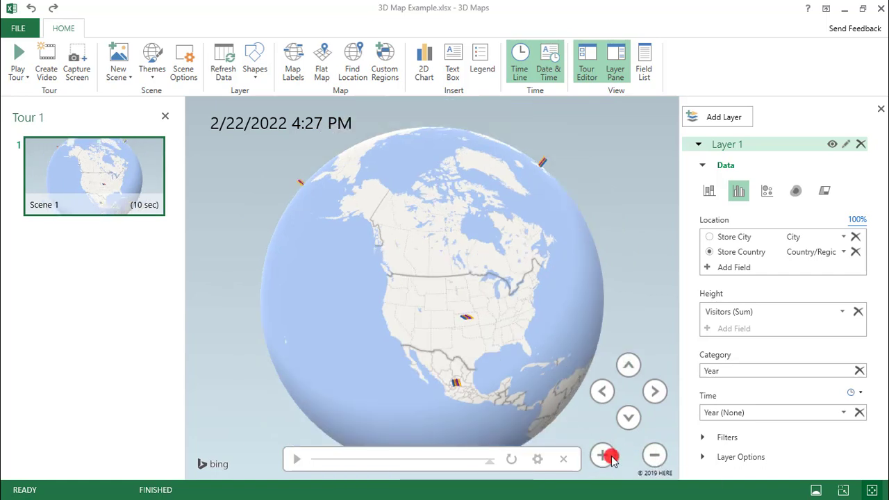
{"action": "left_click", "coordinate": [602, 455]}
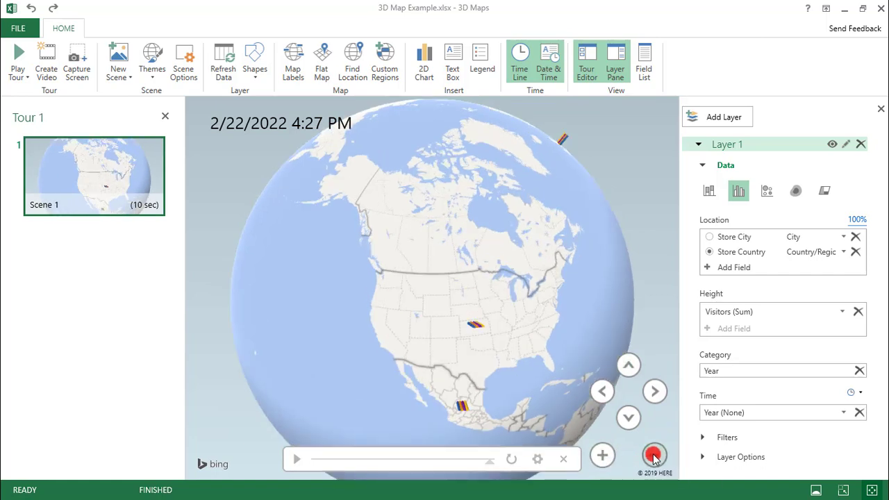
{"action": "left_click", "coordinate": [628, 365]}
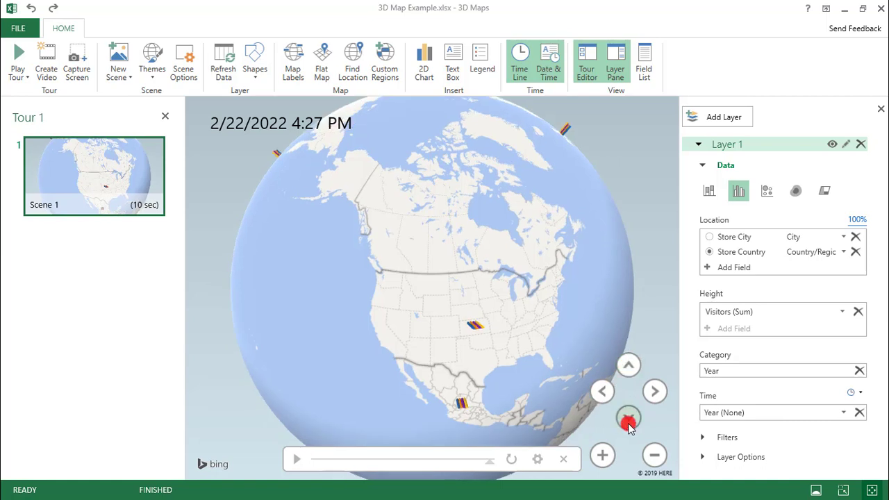
{"action": "left_click", "coordinate": [628, 365]}
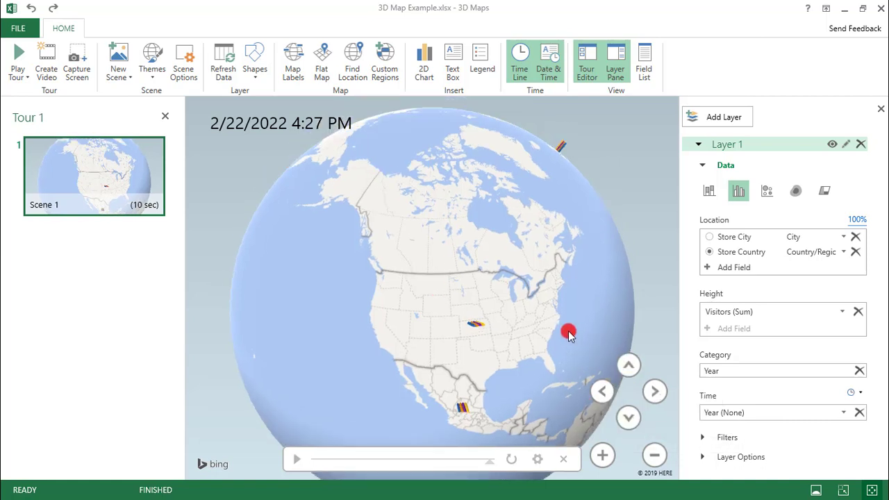
Turn on Map Labels, locate stores by Store City, and rotate the globe onto North America
{"action": "left_click", "coordinate": [293, 70]}
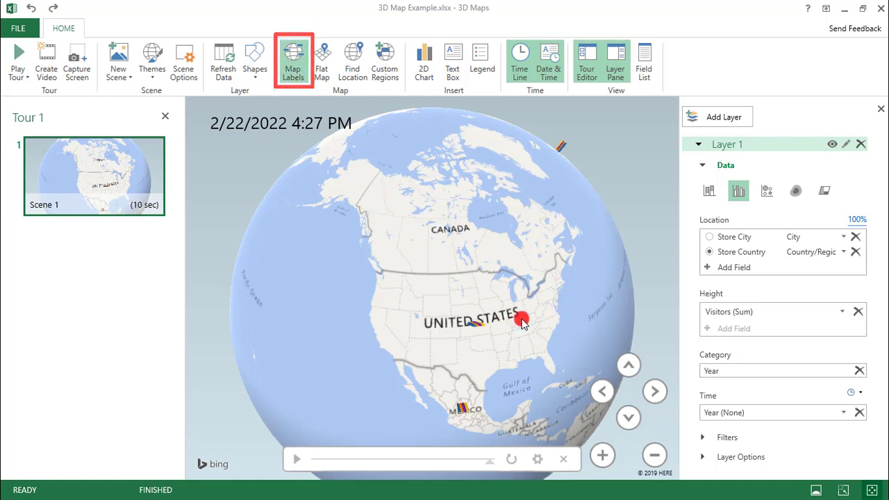
{"action": "left_click", "coordinate": [709, 237]}
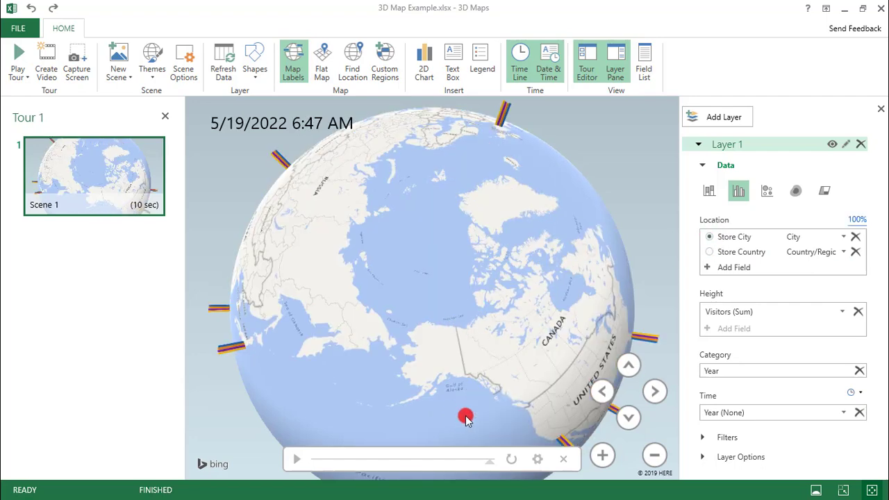
{"action": "mouse_move", "coordinate": [464, 415]}
{"action": "left_mouse_down"}
{"action": "mouse_move", "coordinate": [412, 291]}
{"action": "mouse_move", "coordinate": [348, 224]}
{"action": "mouse_move", "coordinate": [476, 354]}
{"action": "mouse_move", "coordinate": [410, 373]}
{"action": "left_mouse_up"}
{"action": "left_click_drag", "start_coordinate": [535, 369], "coordinate": [328, 104]}
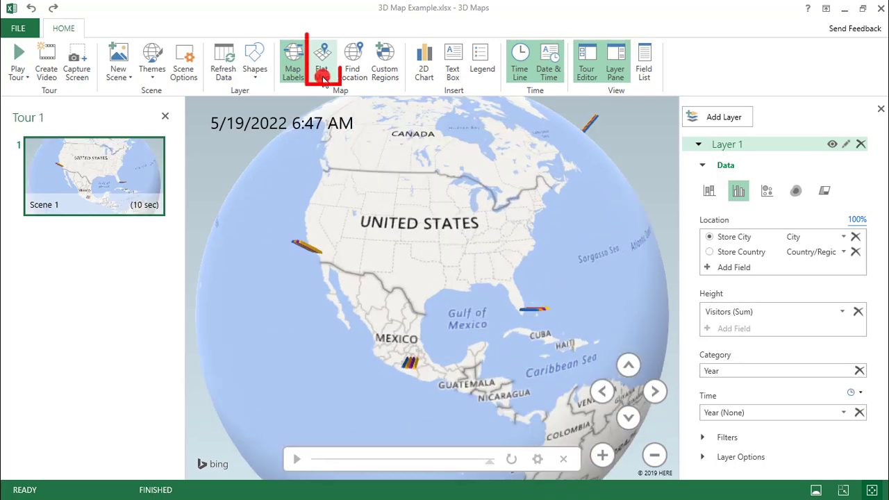
{"action": "left_click", "coordinate": [323, 78]}
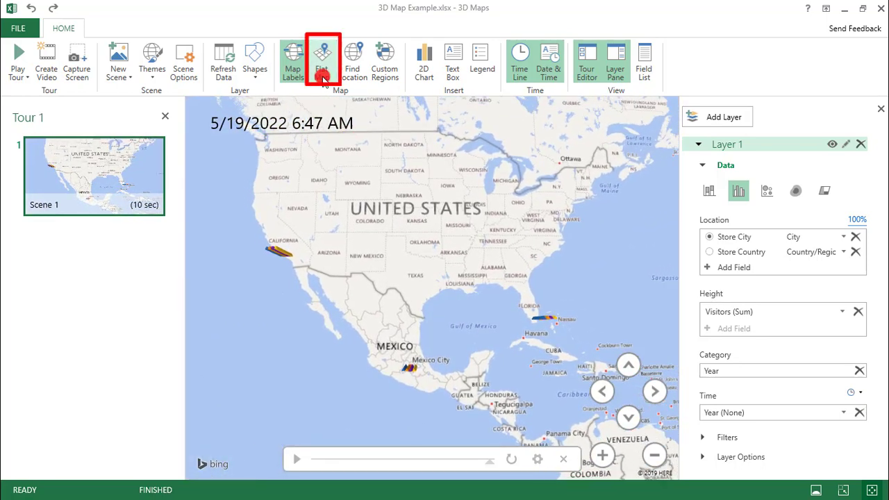
{"action": "left_click", "coordinate": [323, 78]}
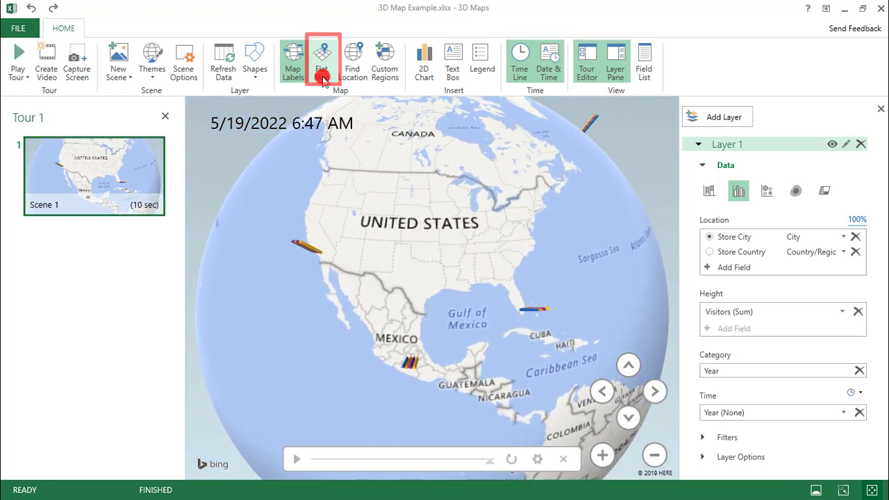
{"action": "left_click", "coordinate": [387, 76]}
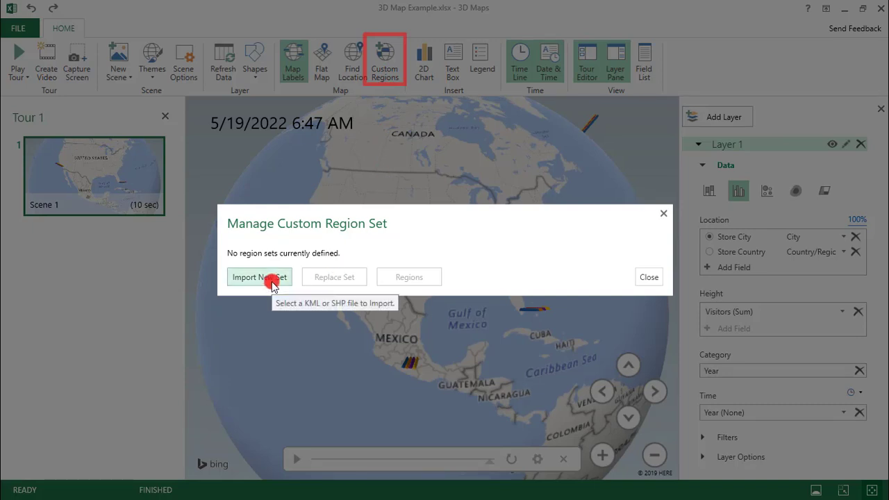
{"action": "left_click", "coordinate": [648, 277]}
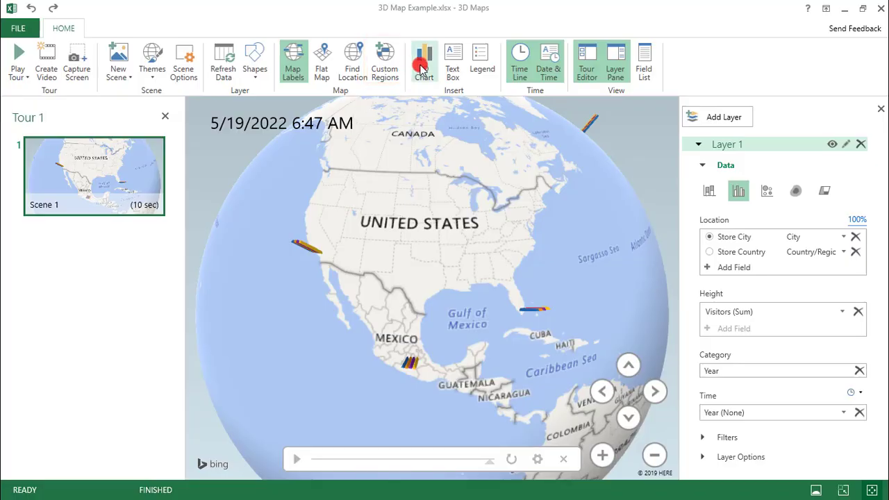
{"action": "left_click", "coordinate": [421, 67]}
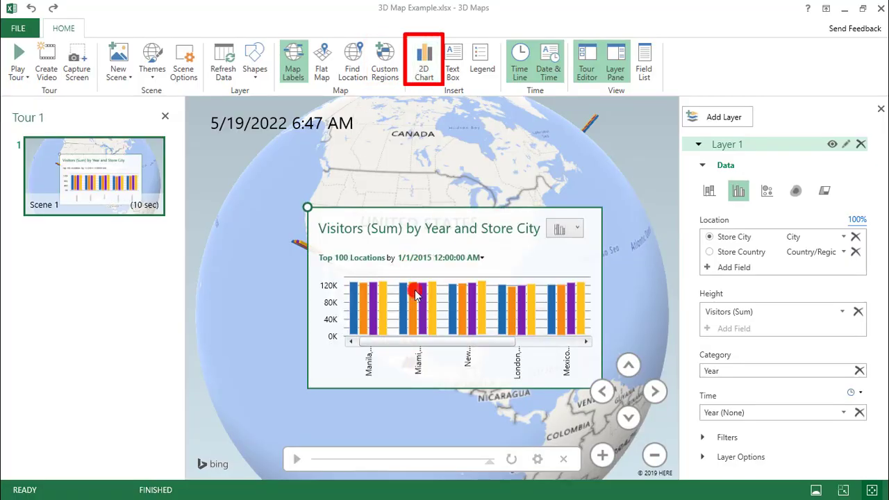
{"action": "left_click", "coordinate": [566, 230]}
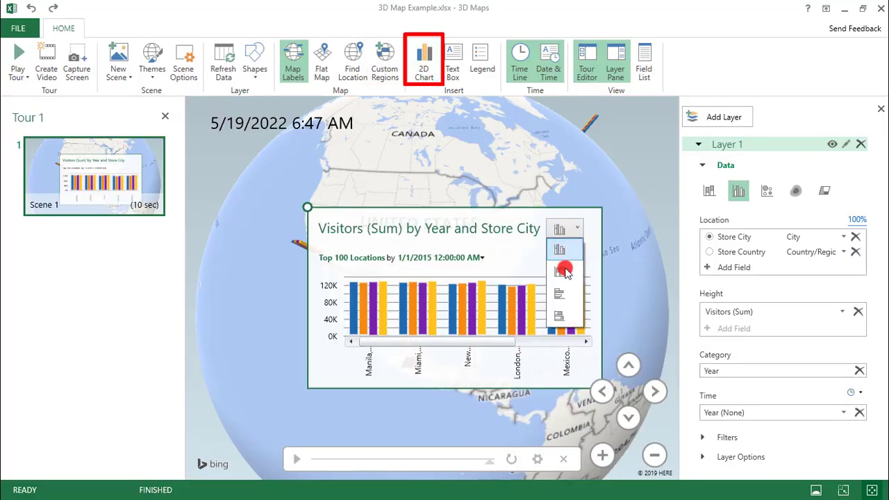
{"action": "left_click", "coordinate": [563, 295]}
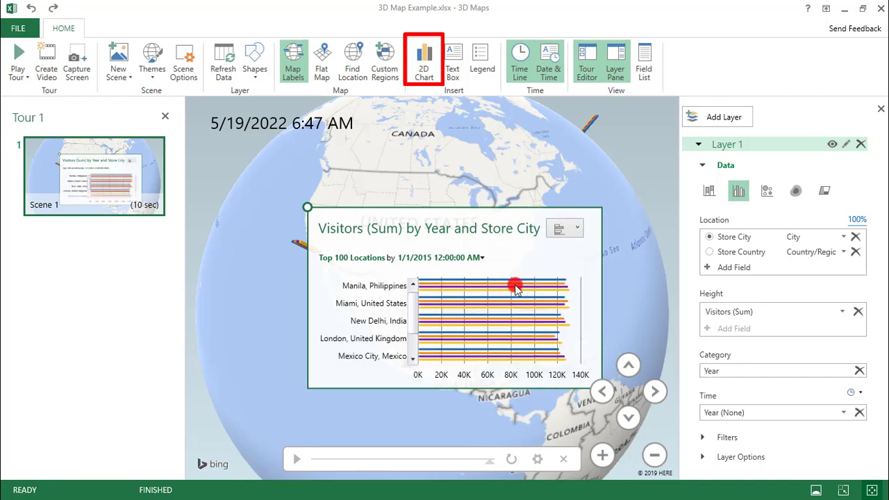
{"action": "left_click", "coordinate": [326, 257]}
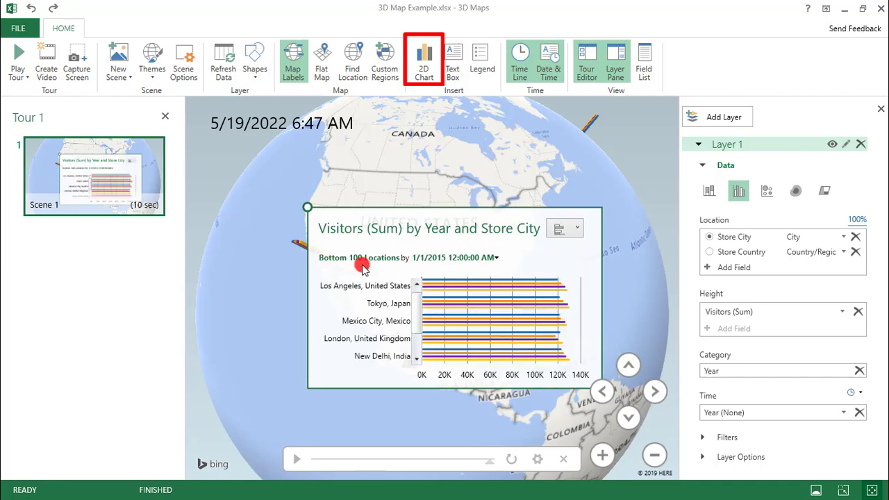
{"action": "left_click", "coordinate": [422, 260]}
{"action": "left_click", "coordinate": [353, 255]}
{"action": "left_click", "coordinate": [353, 256]}
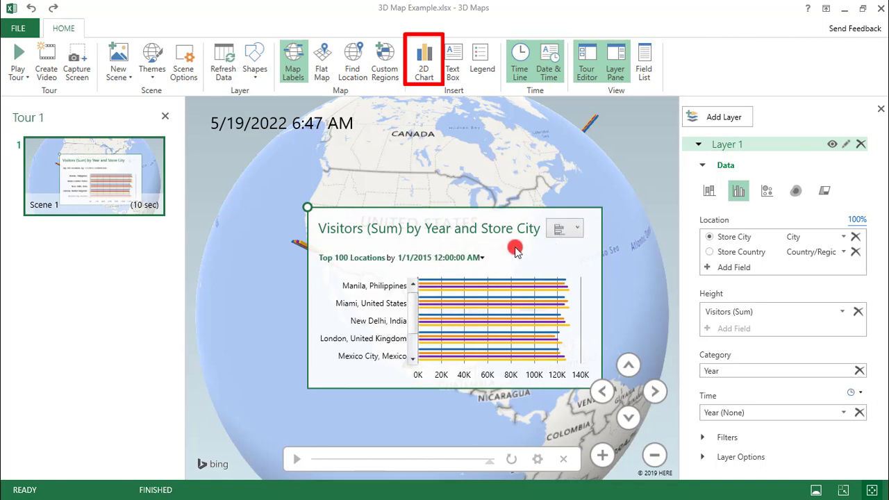
{"action": "key", "text": "Delete"}
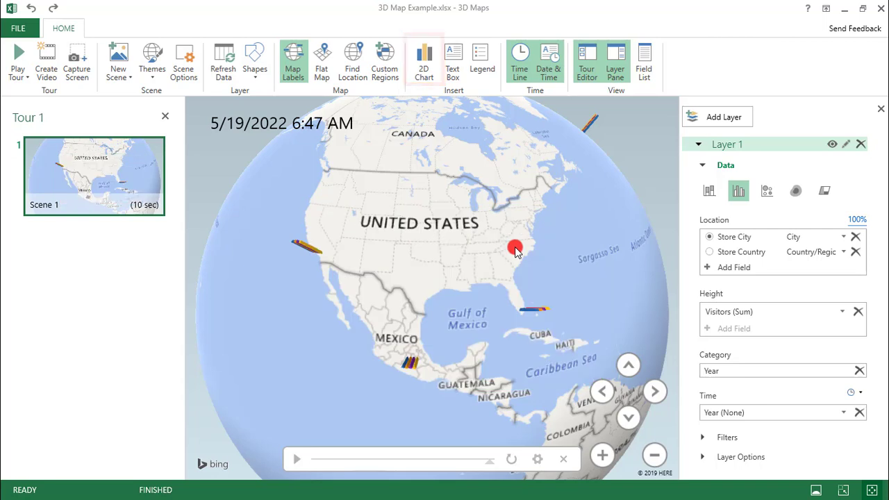
Hide the Time Line and Date & Time overlay, then toggle the Tour Editor off and on
{"action": "left_click", "coordinate": [526, 75]}
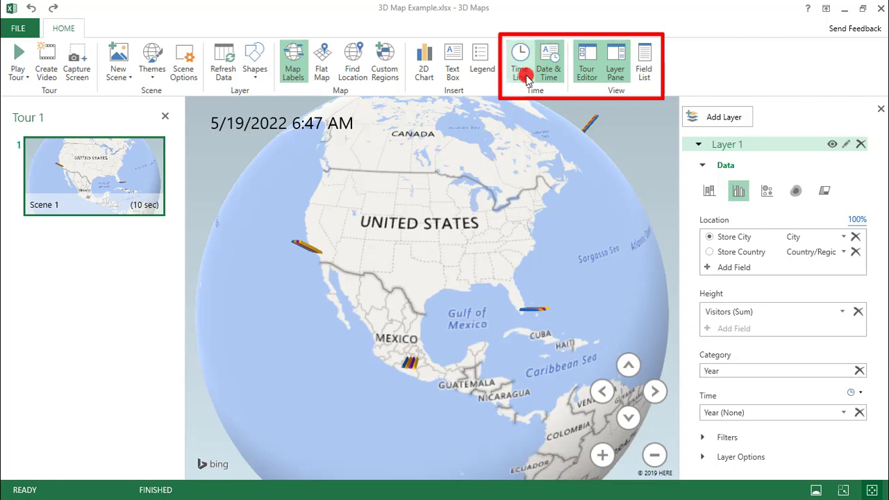
{"action": "left_click", "coordinate": [565, 55]}
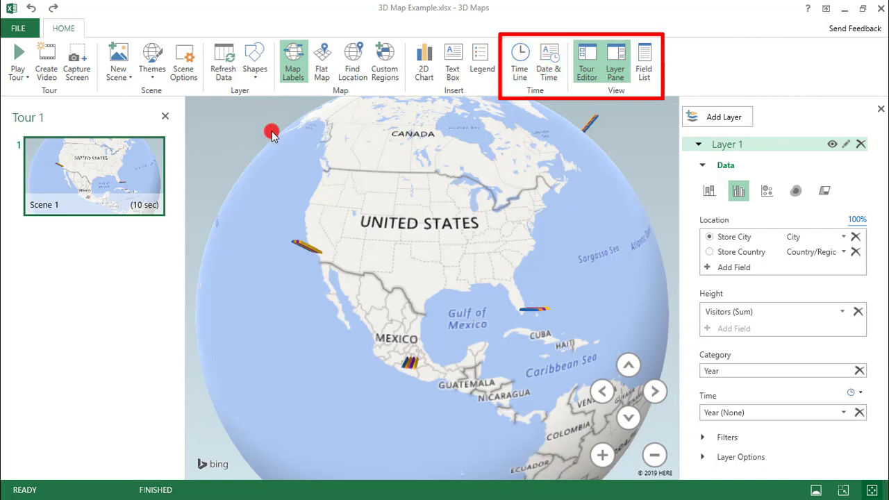
{"action": "left_click", "coordinate": [582, 64]}
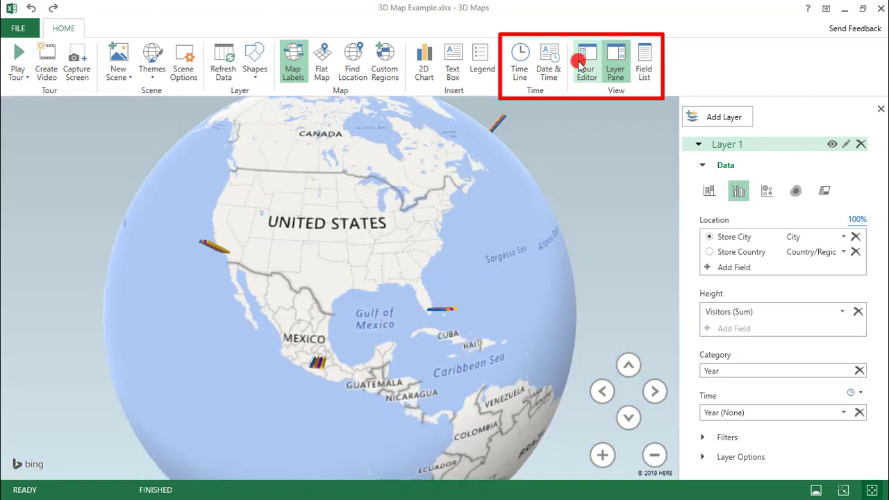
{"action": "left_click", "coordinate": [585, 67]}
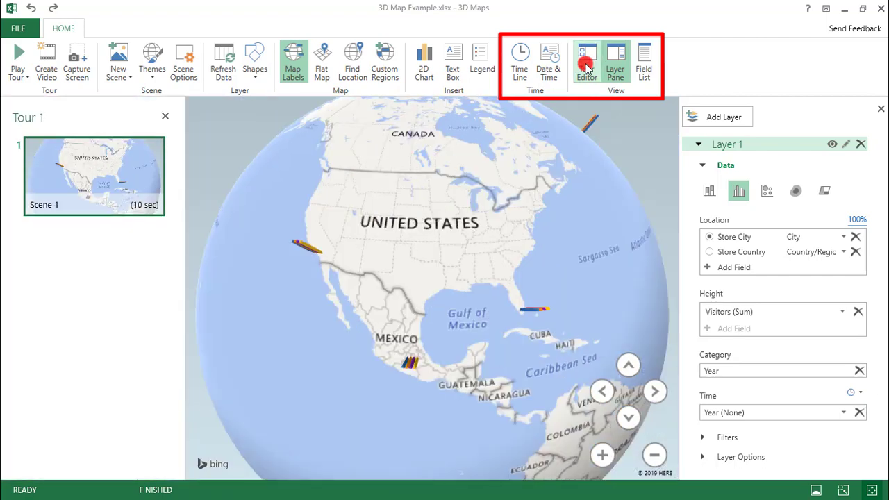
Toggle the Layer Pane off and on, then open and close the Field List
{"action": "left_click", "coordinate": [618, 66]}
{"action": "left_click", "coordinate": [623, 66]}
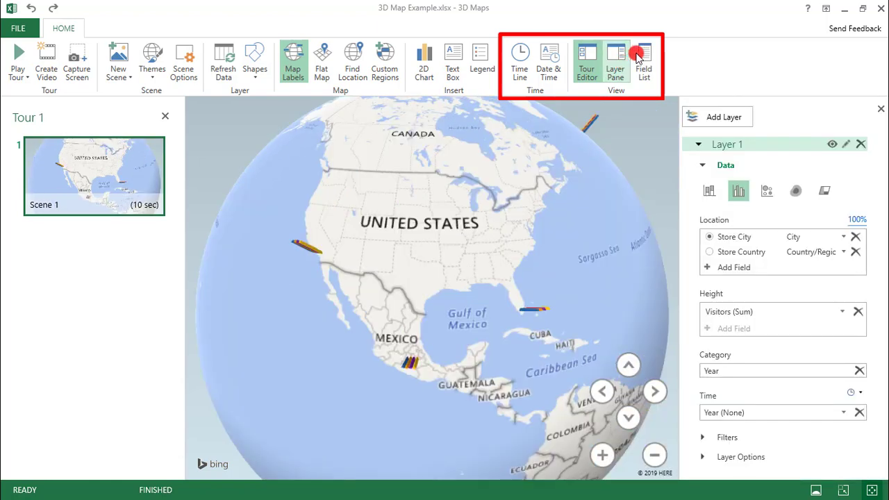
{"action": "left_click", "coordinate": [647, 61]}
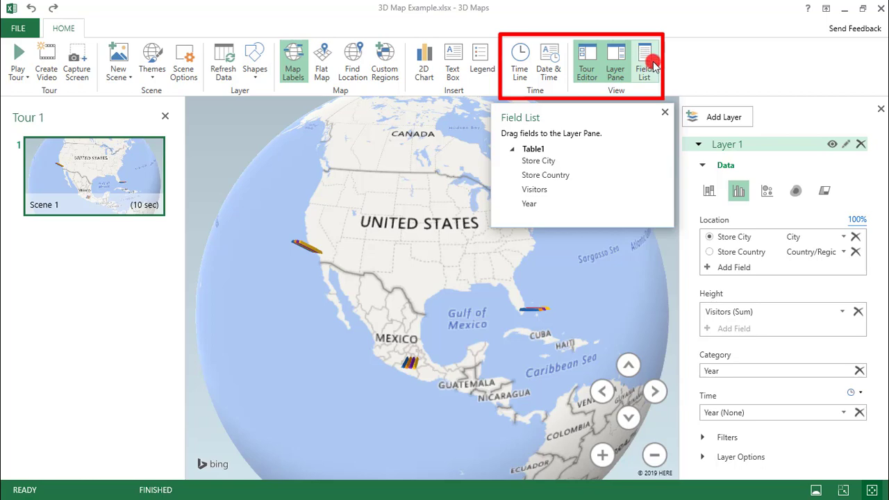
{"action": "left_click", "coordinate": [646, 66]}
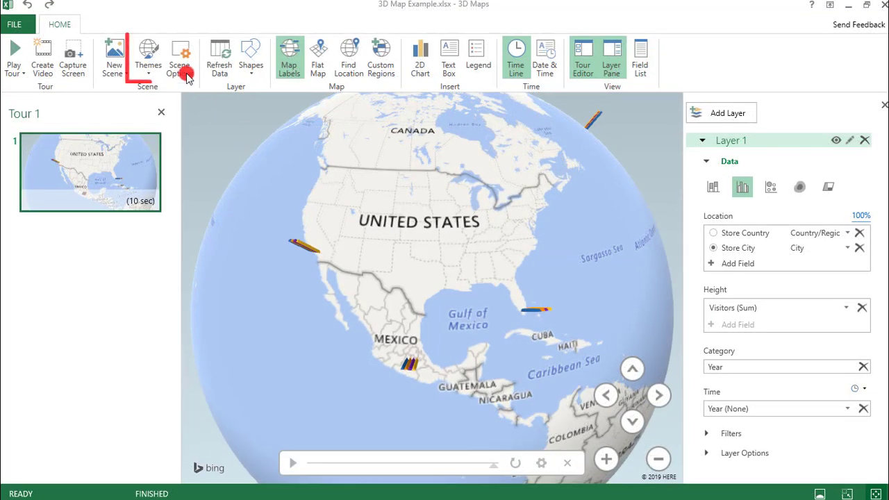
{"action": "left_click", "coordinate": [157, 71]}
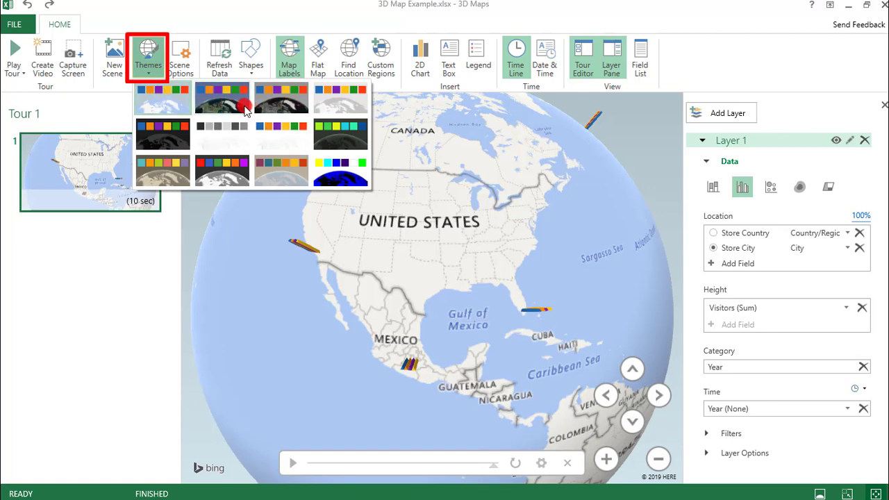
{"action": "left_click", "coordinate": [244, 111]}
{"action": "left_click", "coordinate": [153, 42]}
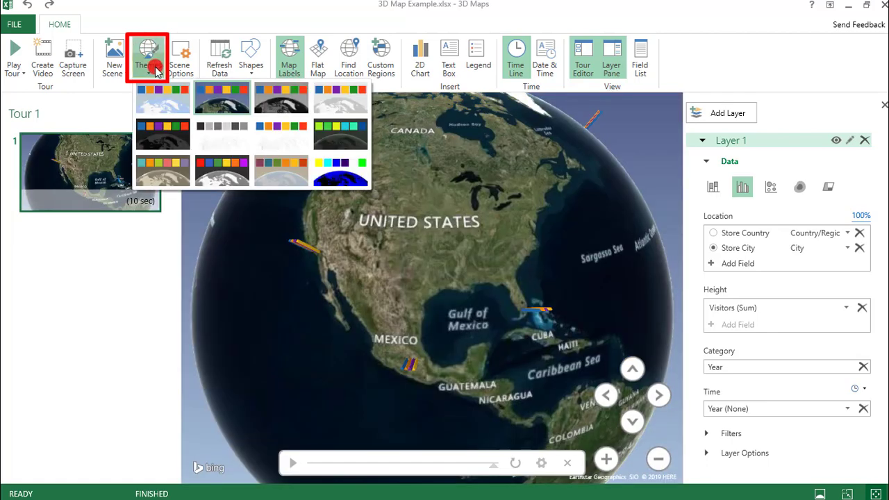
{"action": "left_click", "coordinate": [160, 103]}
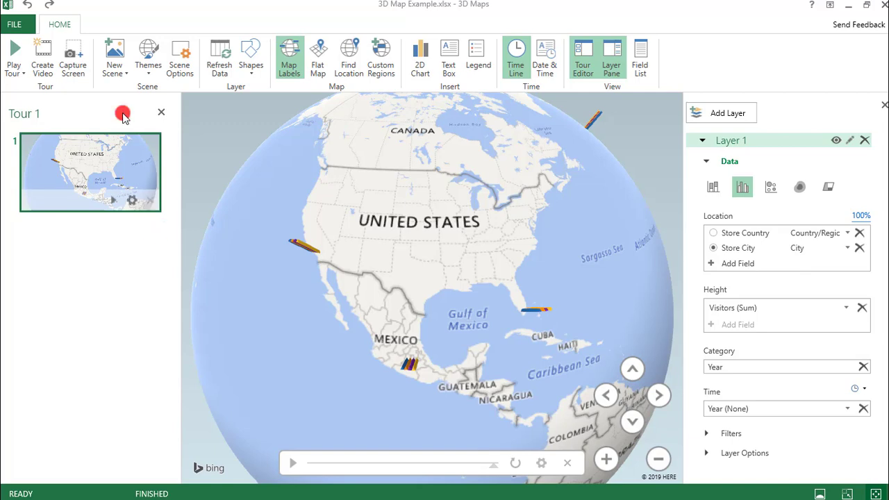
In Scene Options, enter 'Map of Stores' as the scene name and choose the Rotate Globe effect
{"action": "mouse_move", "coordinate": [105, 207]}
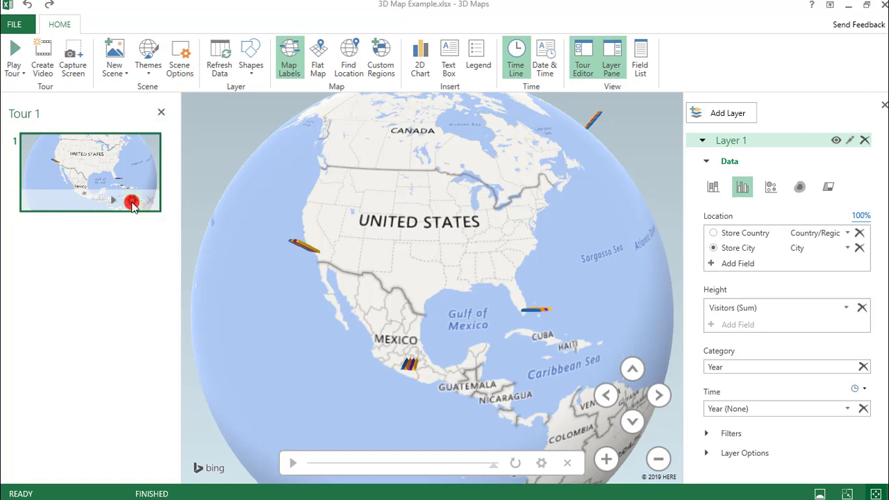
{"action": "left_click", "coordinate": [132, 202]}
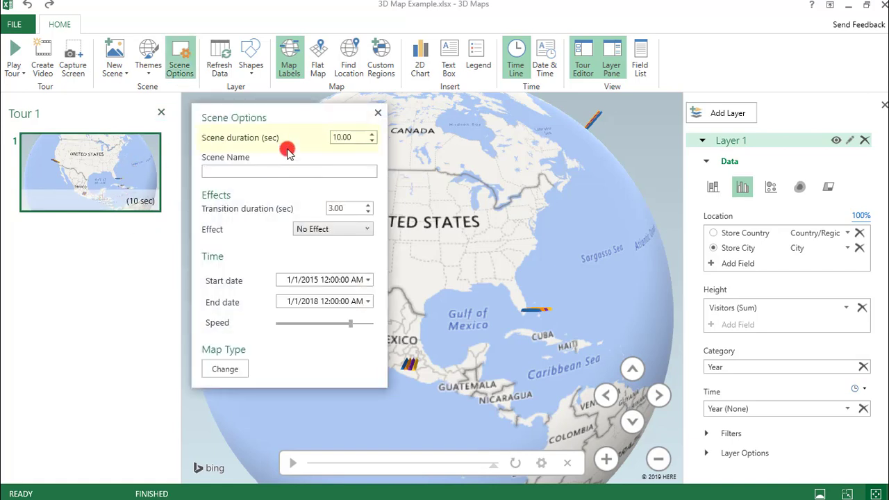
{"action": "left_click", "coordinate": [291, 174]}
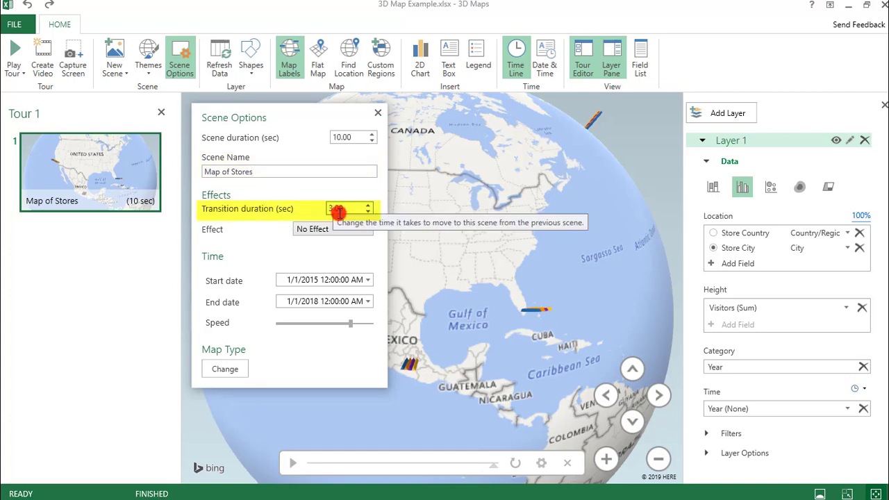
{"action": "left_click", "coordinate": [341, 229]}
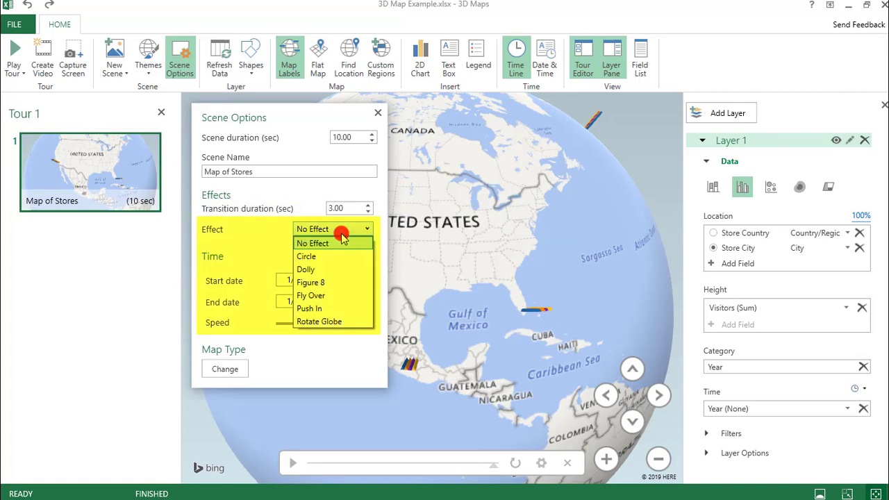
{"action": "left_click", "coordinate": [326, 322]}
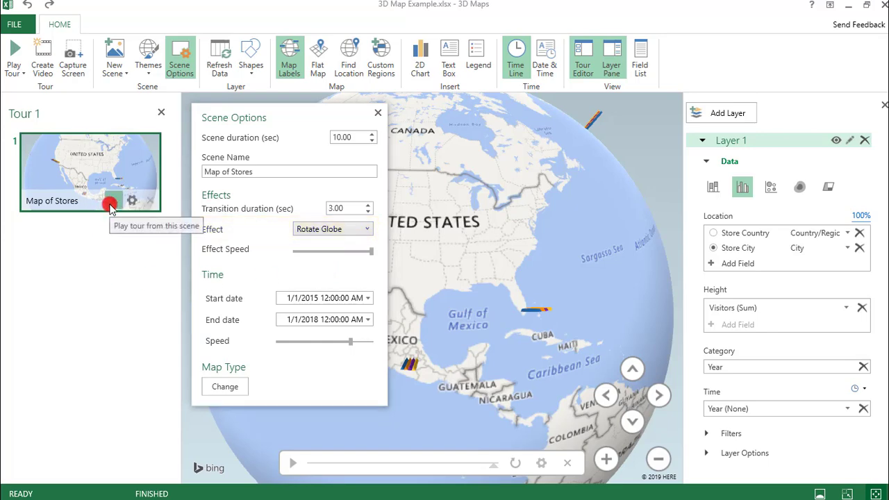
Play Tour 1 full screen from the Map of Stores scene, then exit with Esc
{"action": "left_click", "coordinate": [110, 205]}
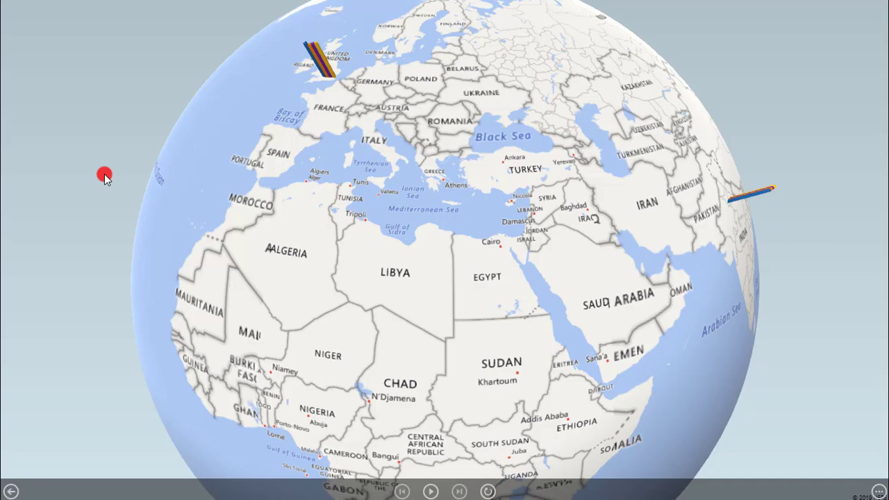
{"action": "key", "text": "Escape"}
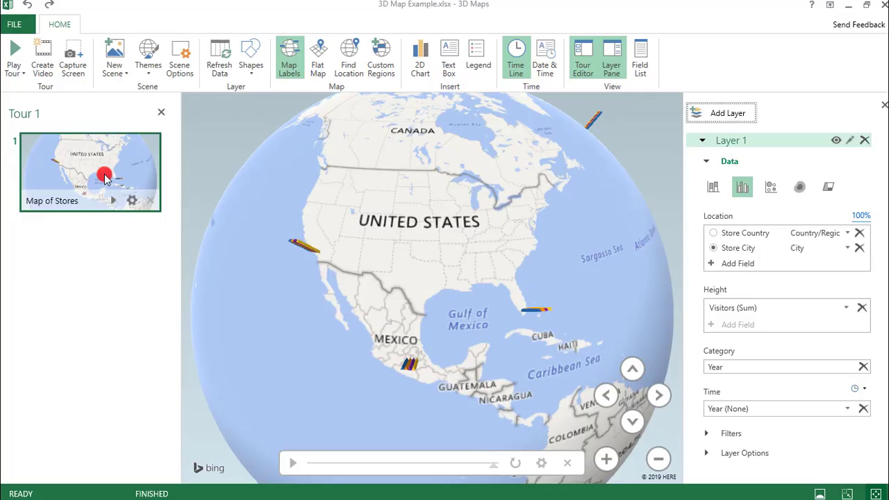
Set the scene's transition duration to 1.50 seconds and its scene duration to 30 seconds
{"action": "left_click", "coordinate": [132, 200]}
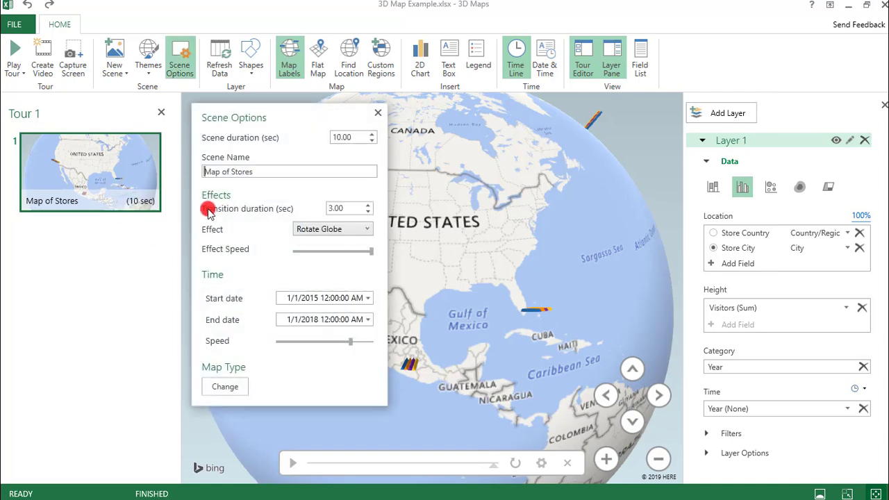
{"action": "left_click", "coordinate": [367, 212]}
{"action": "left_click", "coordinate": [367, 213]}
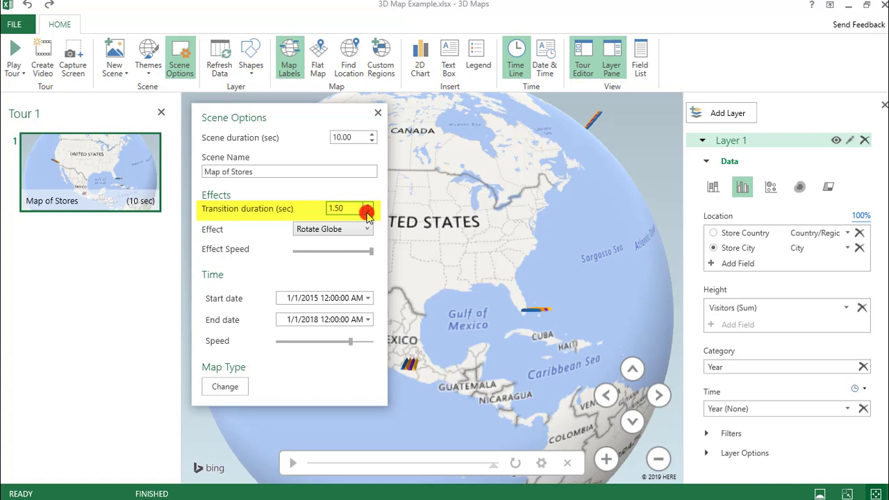
{"action": "left_click_drag", "start_coordinate": [349, 137], "coordinate": [303, 137]}
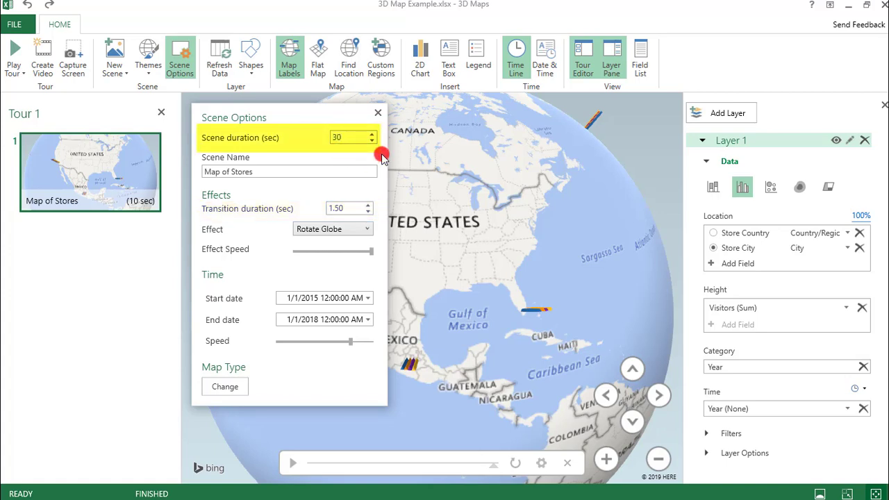
{"action": "left_click", "coordinate": [379, 114]}
Play the Map of Stores tour on continuous loop, then leave playback for the editor
{"action": "left_click", "coordinate": [112, 196]}
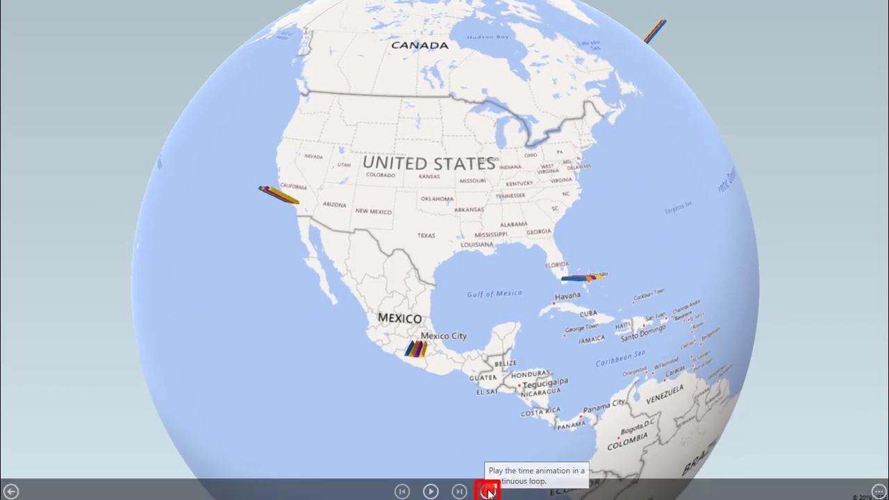
{"action": "left_click", "coordinate": [487, 491]}
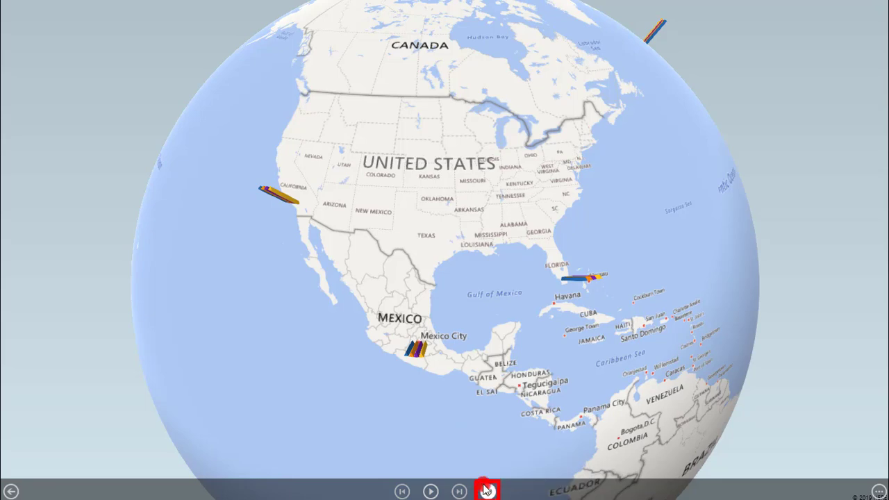
{"action": "left_click", "coordinate": [432, 492]}
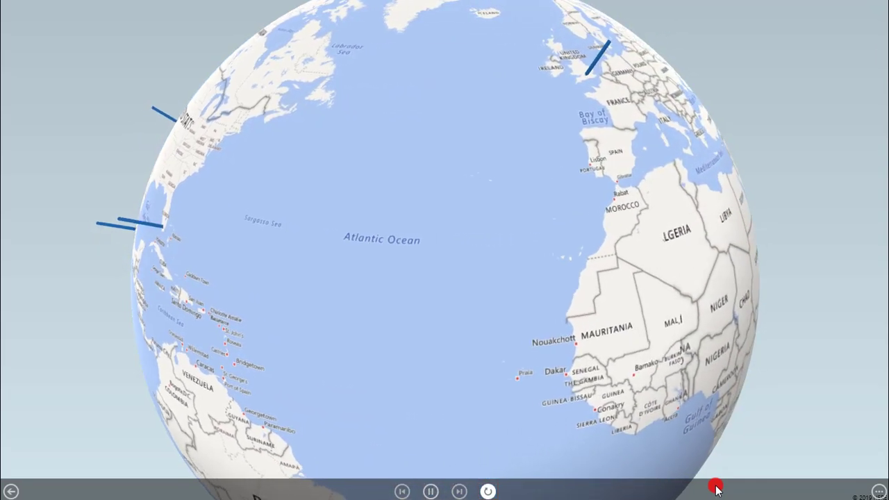
{"action": "left_click", "coordinate": [491, 370]}
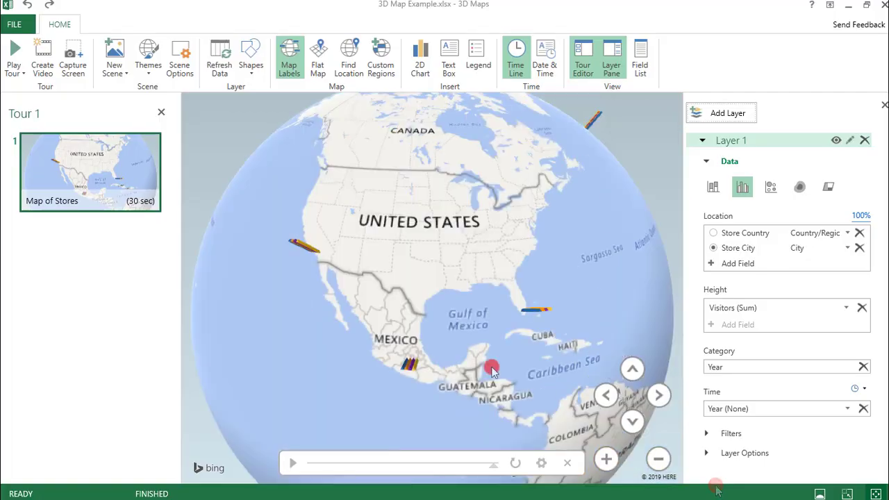
Capture the 3D Maps screen and paste the picture onto Sheet2 at cell B1
{"action": "left_click", "coordinate": [82, 64]}
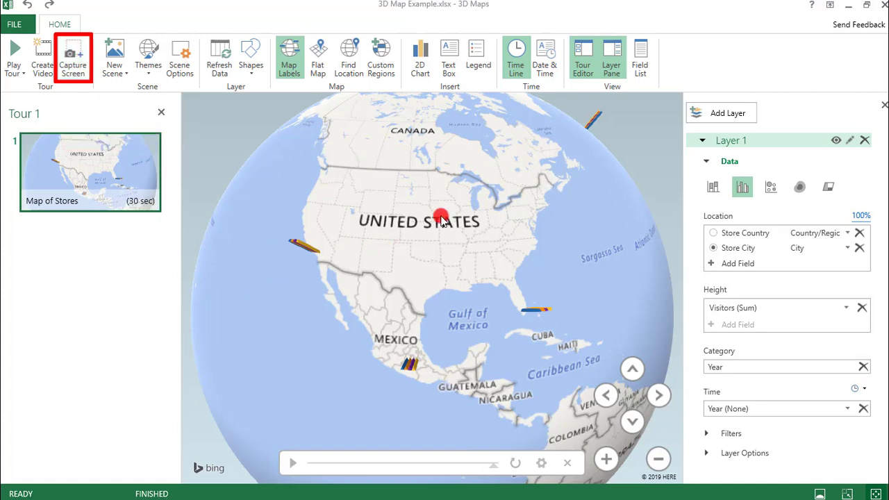
{"action": "left_click", "coordinate": [850, 6]}
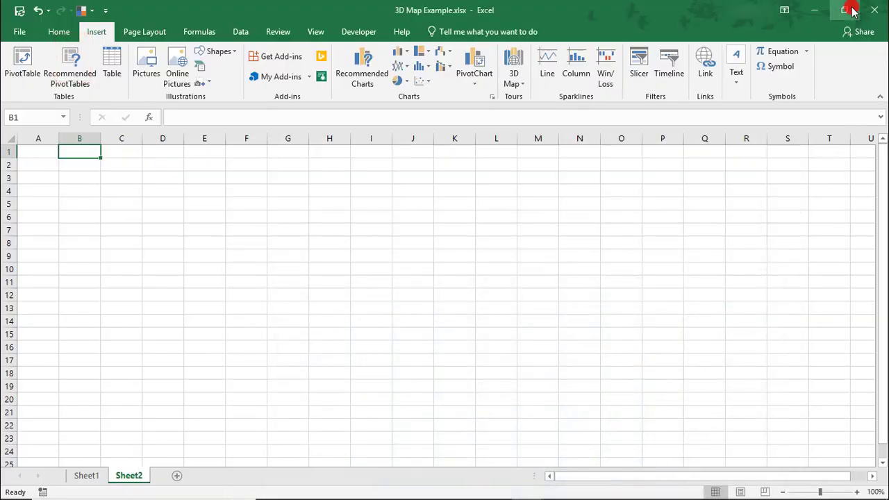
{"action": "right_click", "coordinate": [90, 152]}
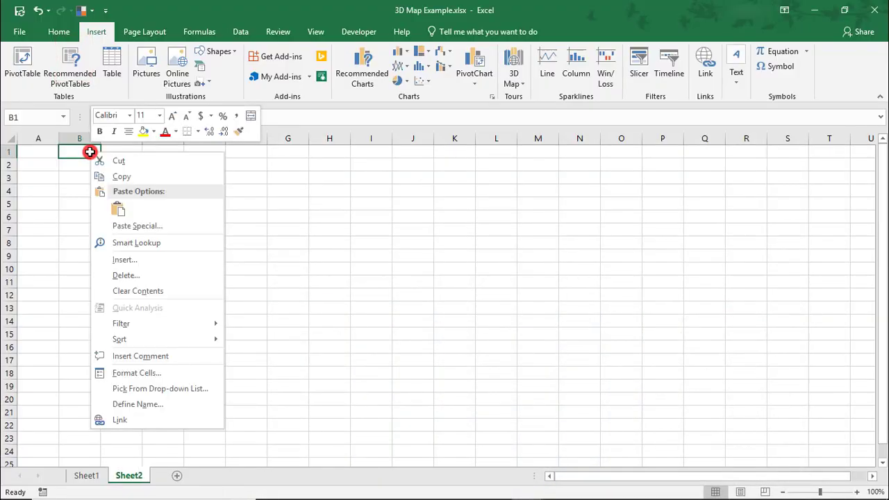
{"action": "left_click", "coordinate": [115, 213]}
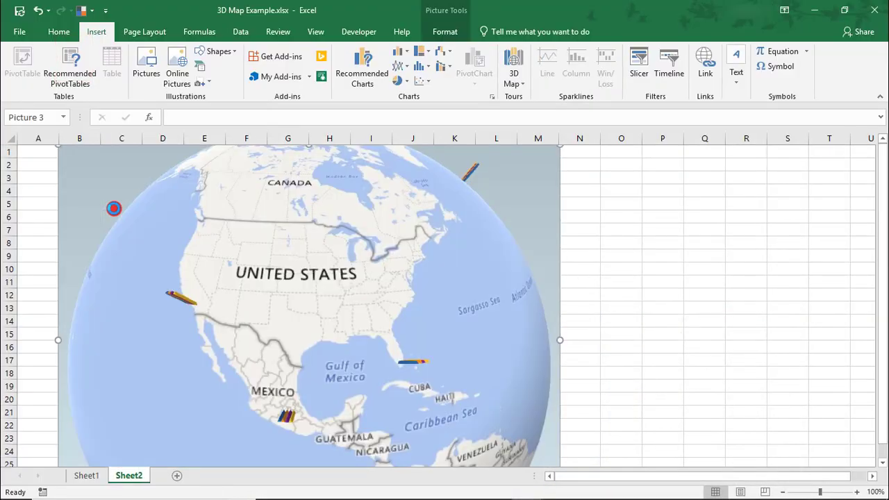
{"action": "left_click", "coordinate": [722, 267]}
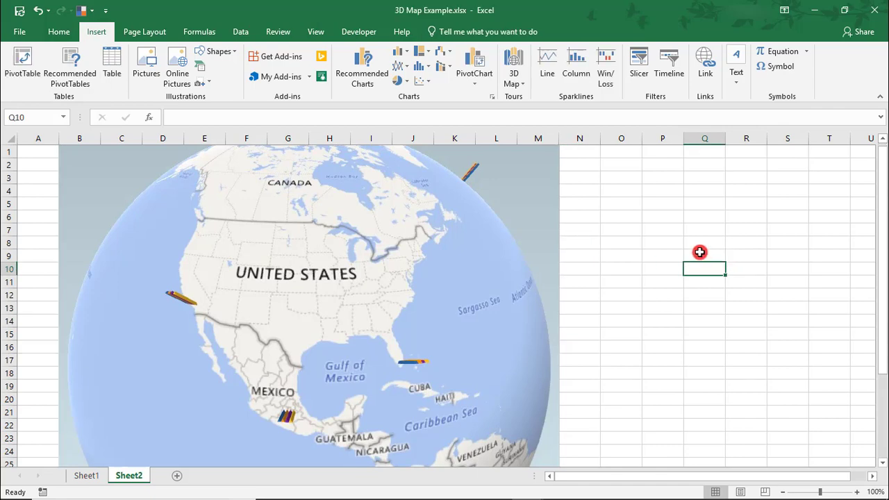
{"action": "left_click", "coordinate": [234, 244]}
{"action": "left_click", "coordinate": [690, 243]}
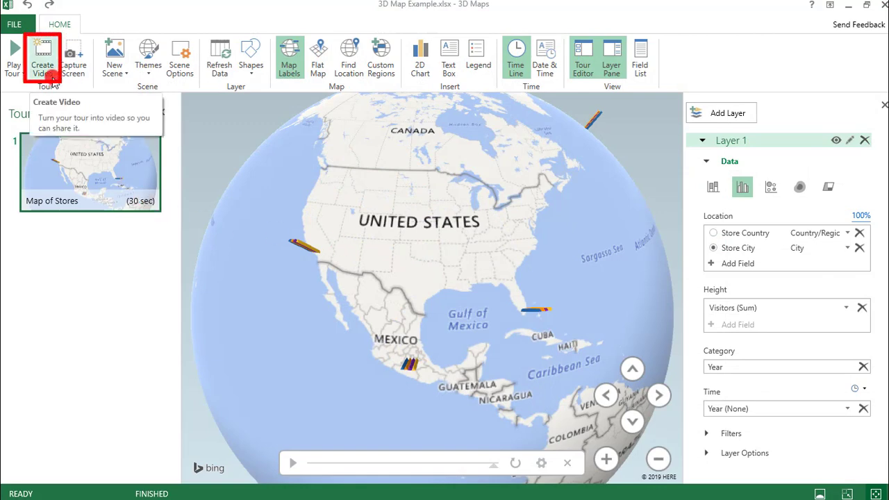
Create a 1080p Presentations & HD Displays video of the tour, then cancel the Save Movie dialog
{"action": "left_click", "coordinate": [52, 79]}
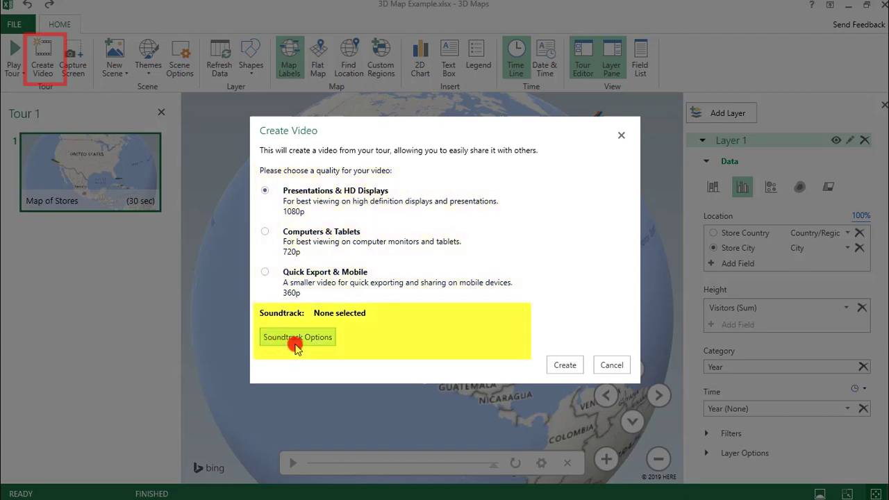
{"action": "left_click", "coordinate": [579, 374]}
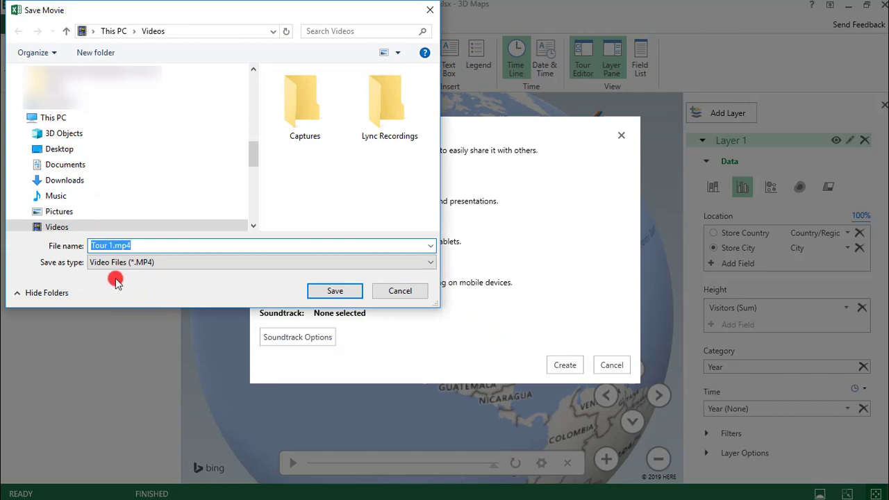
{"action": "left_click", "coordinate": [409, 292]}
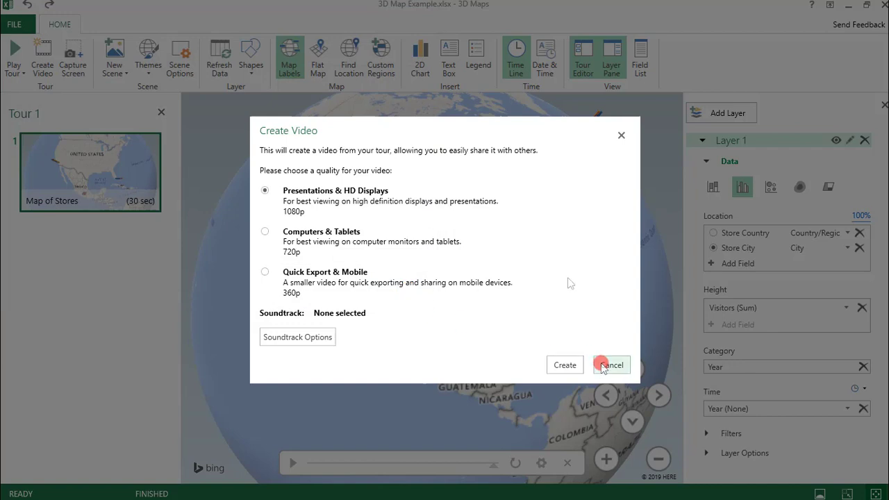